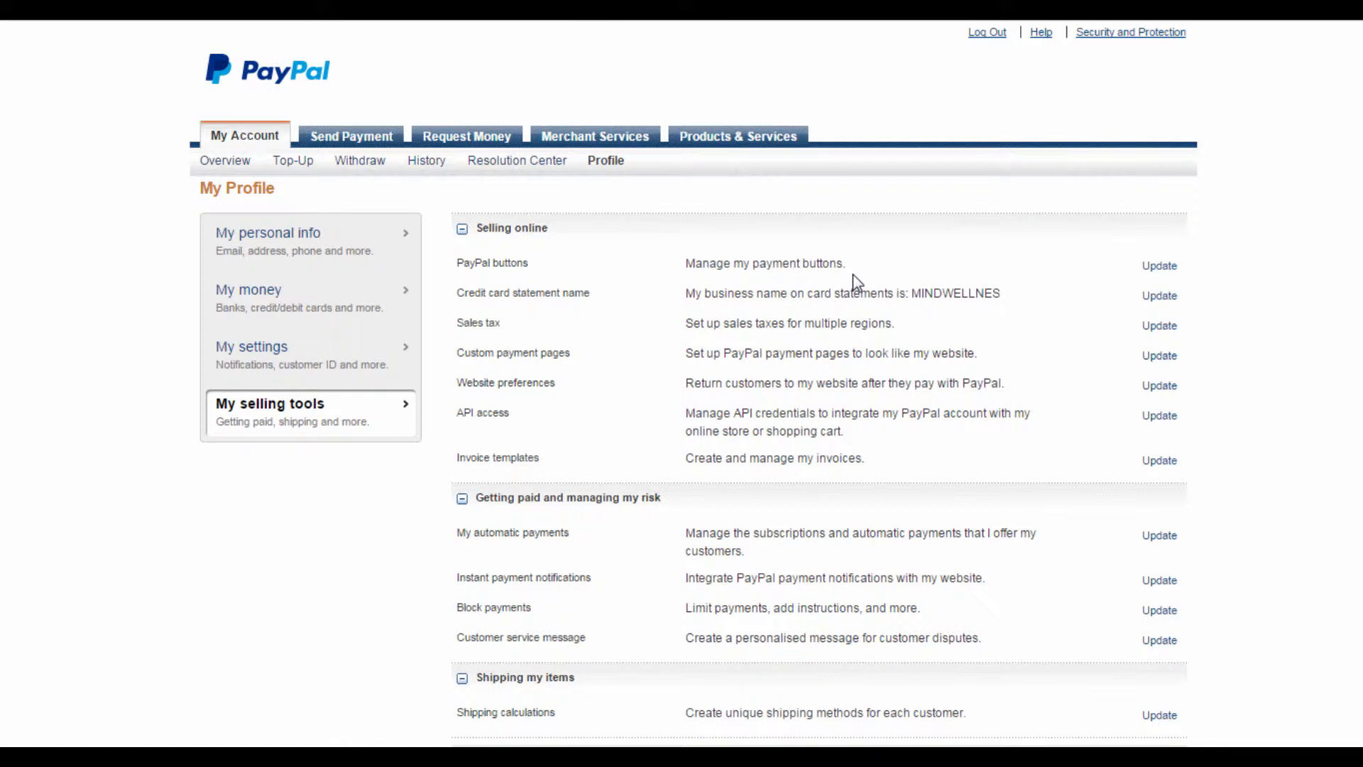
Step: Start creating a new payment button from the saved PayPal buttons and set its type to Buy Now
click(1157, 269)
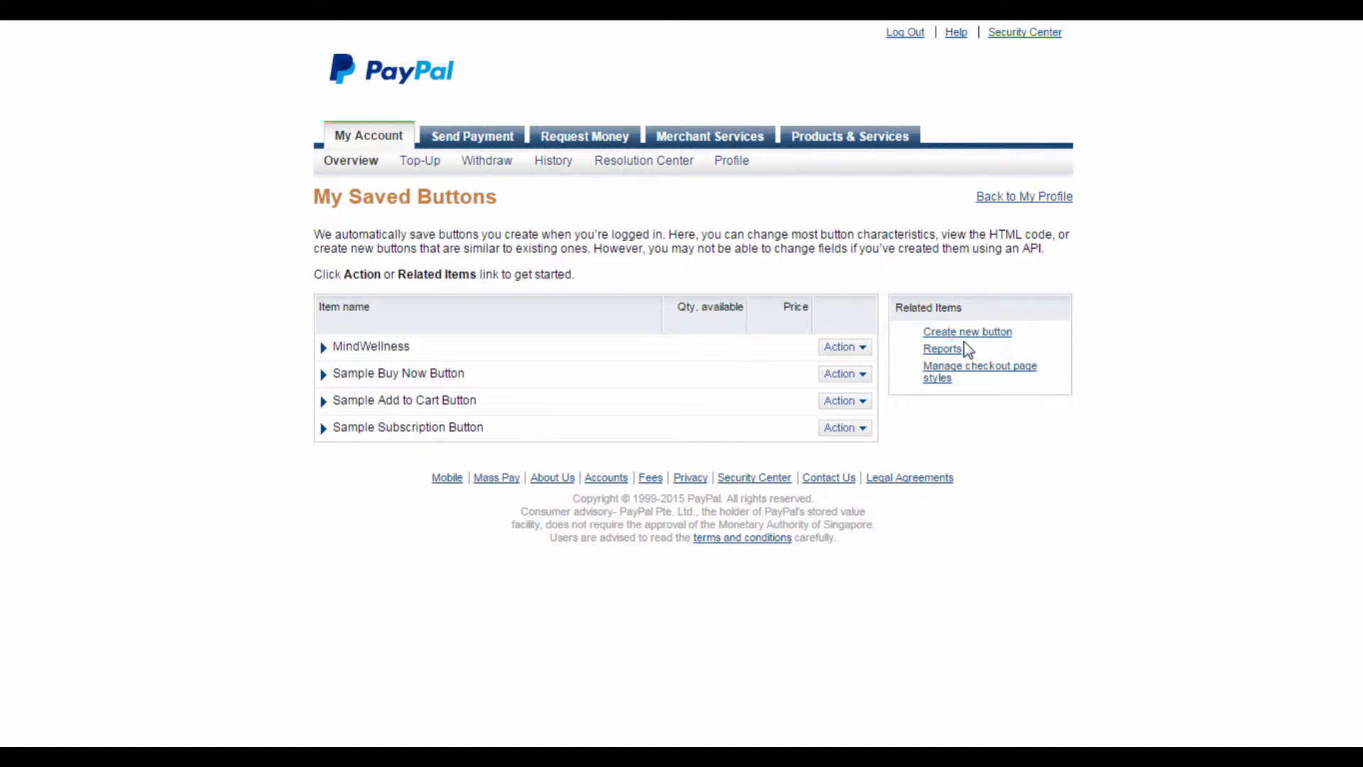
click(1008, 336)
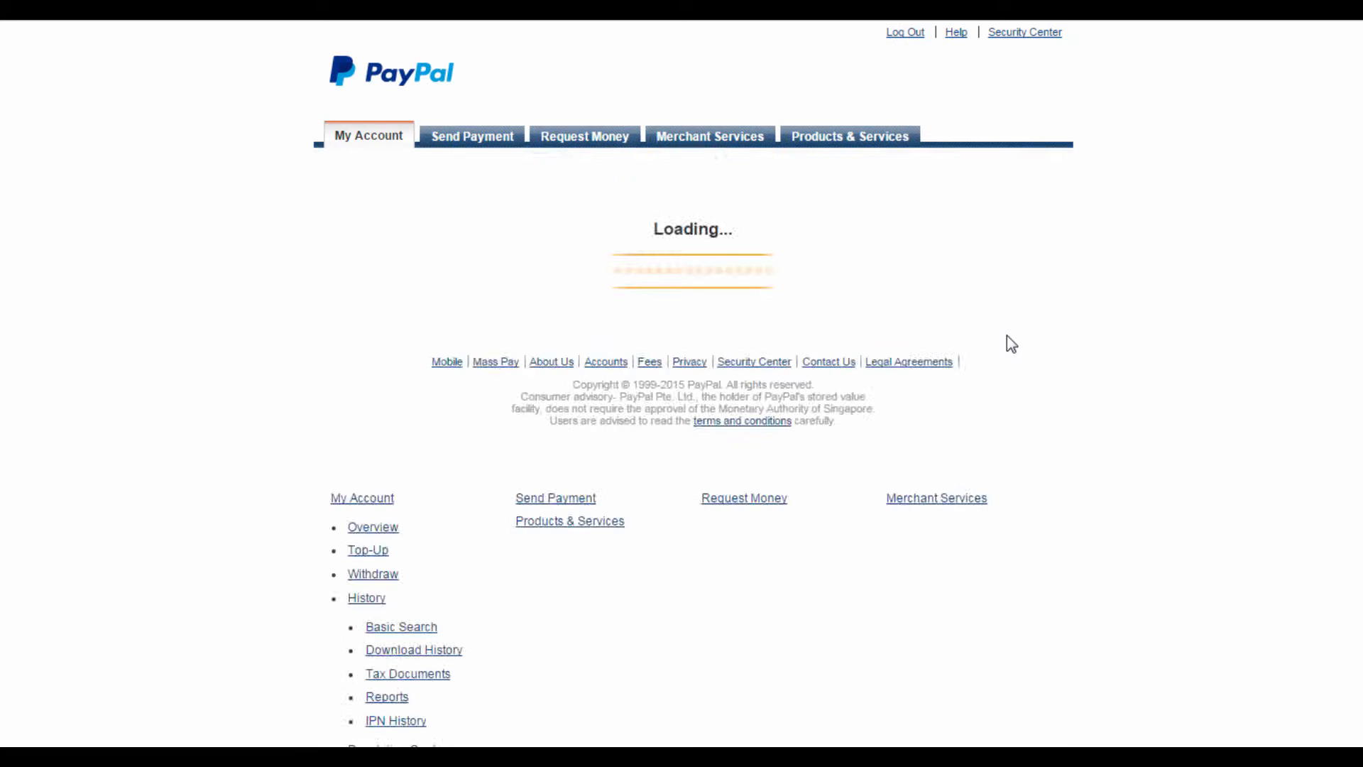
scroll(827, 288, down, 1)
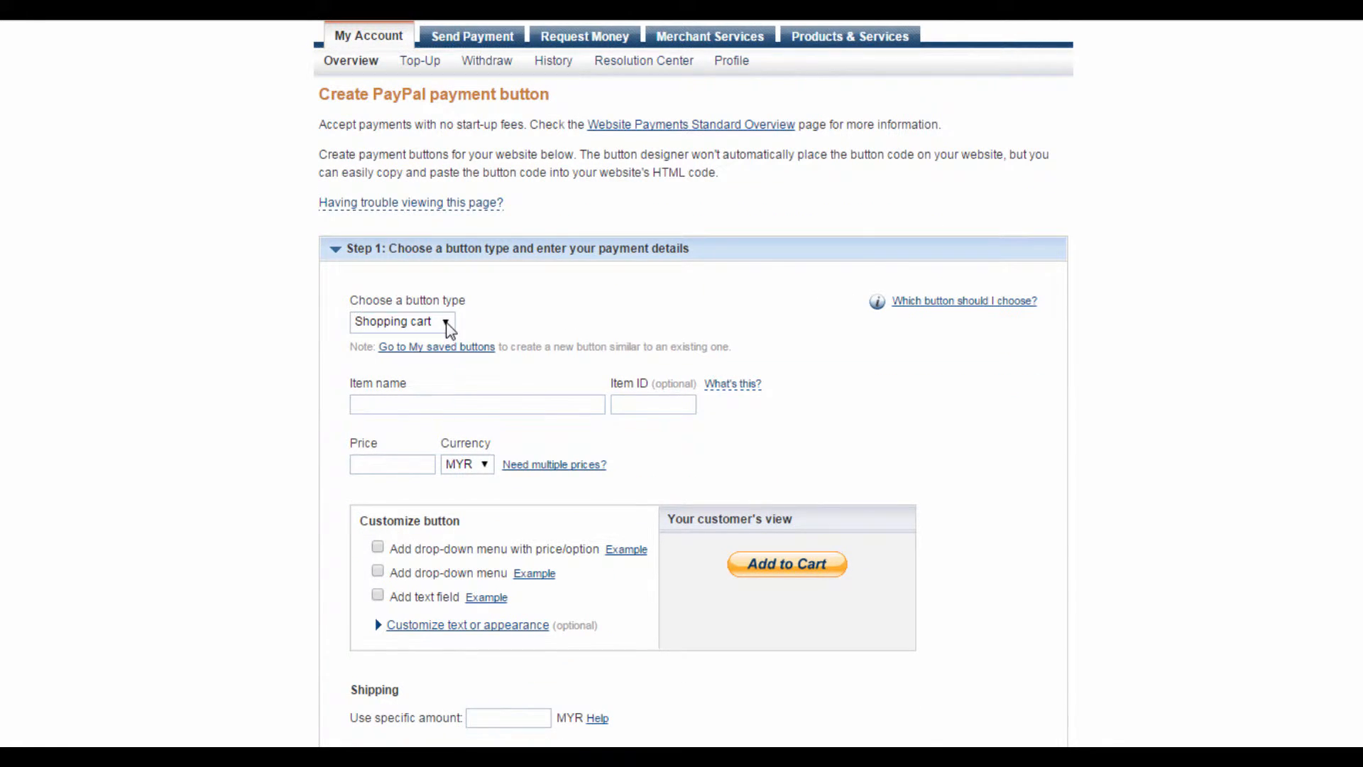
click(445, 323)
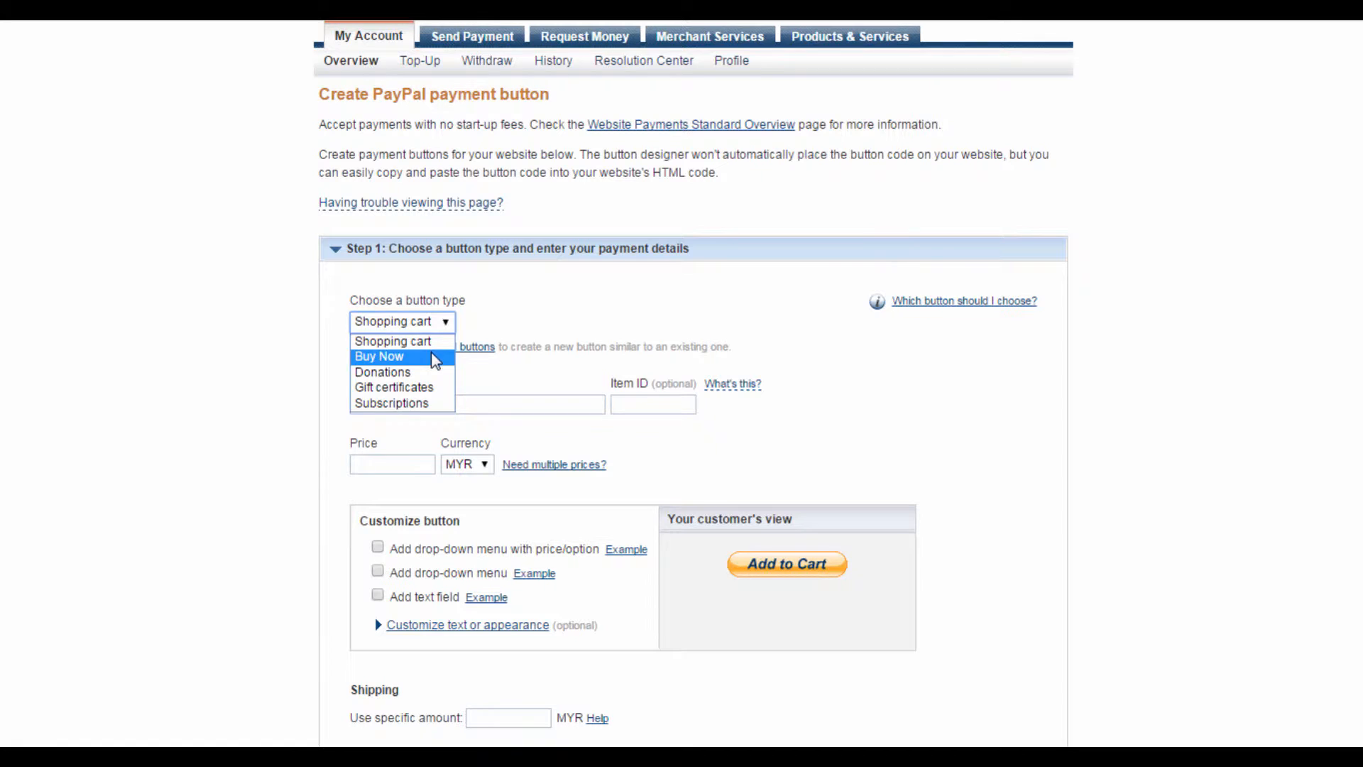
click(435, 357)
Step: Enter "Wellness E-book" as the item name for the payment button
click(435, 405)
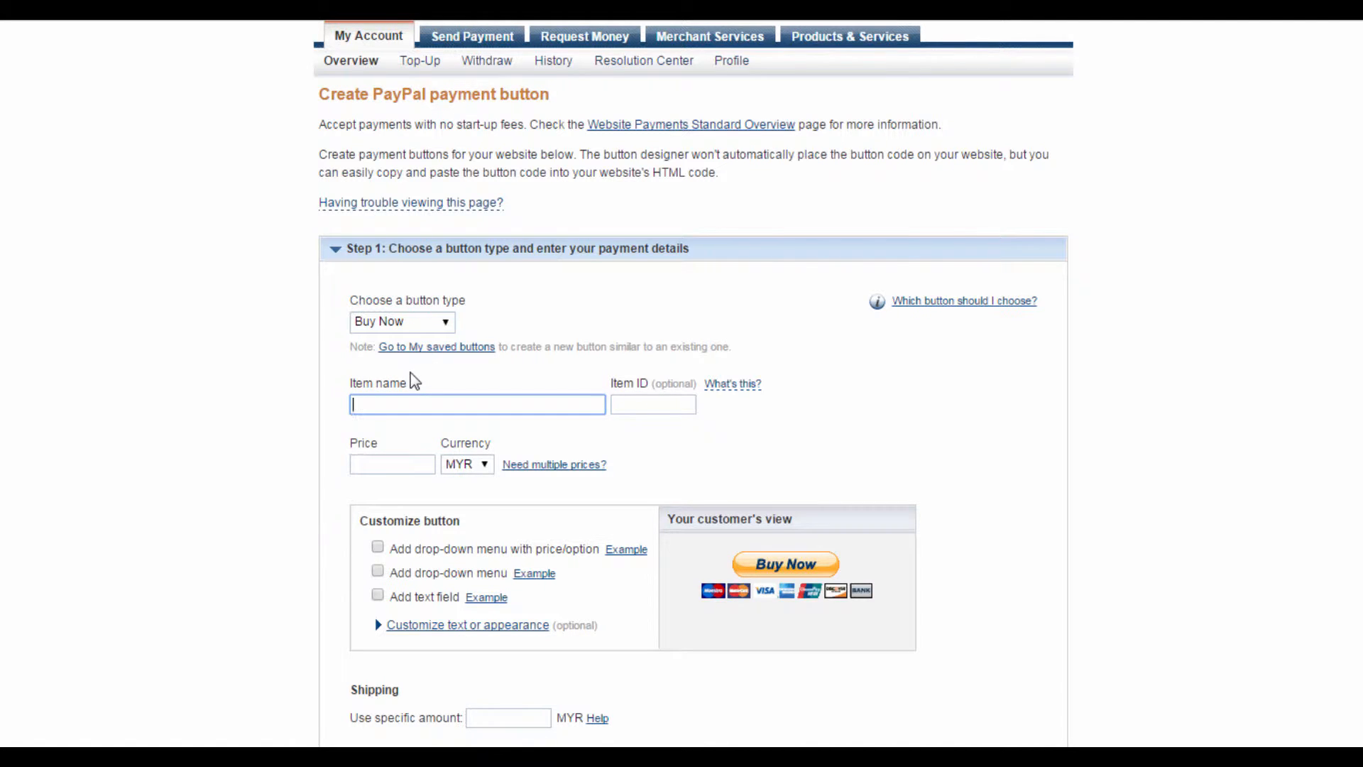
text(Wellness E-book)
mouse_move(732, 384)
click(647, 403)
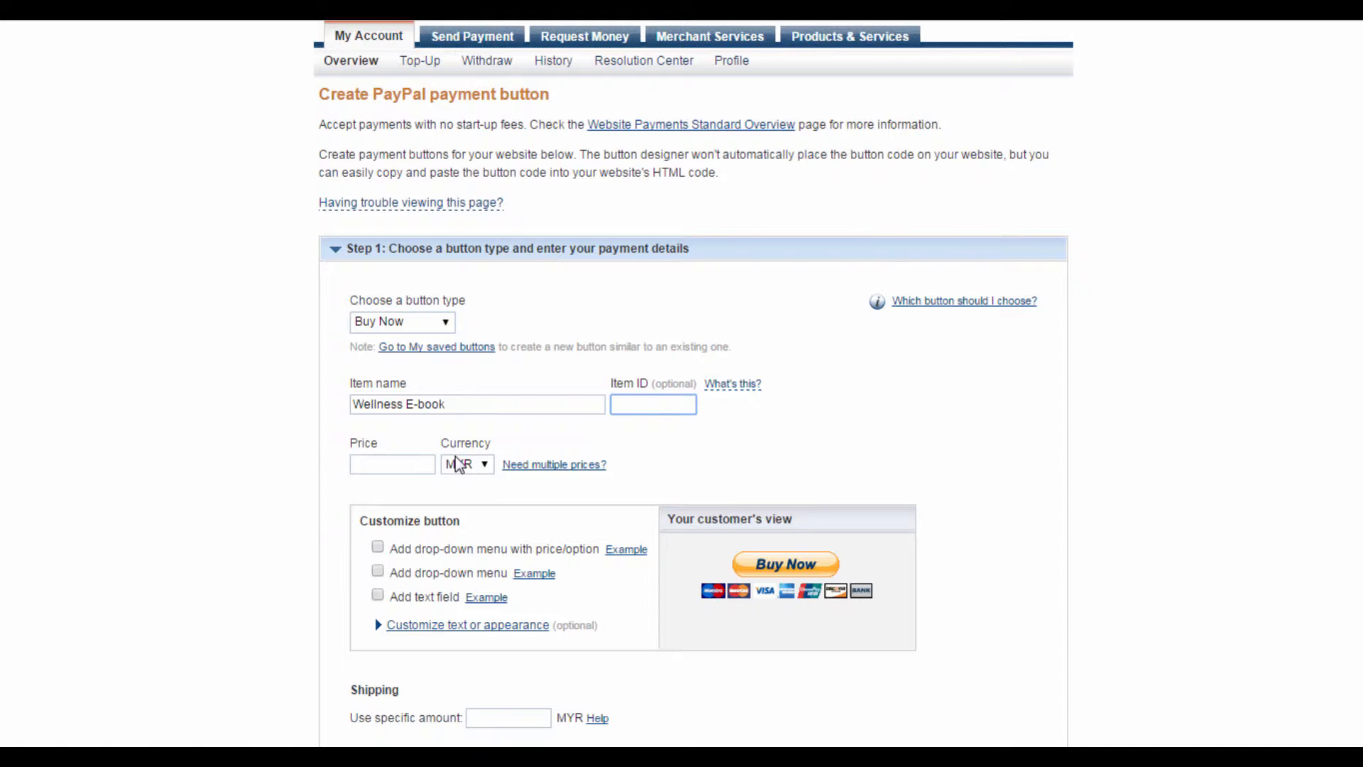
Step: Set the item's price to 9.99 and its currency to USD
click(411, 463)
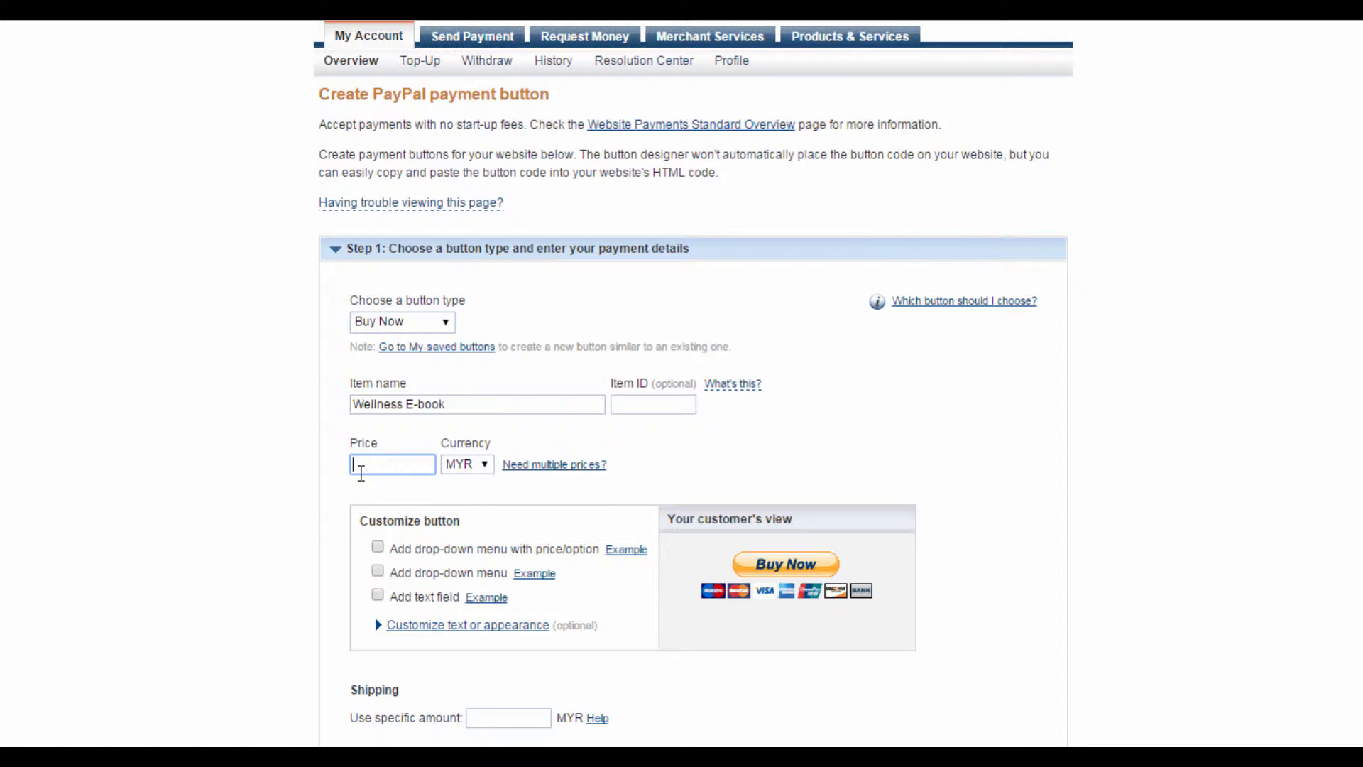
text(9.99)
click(466, 466)
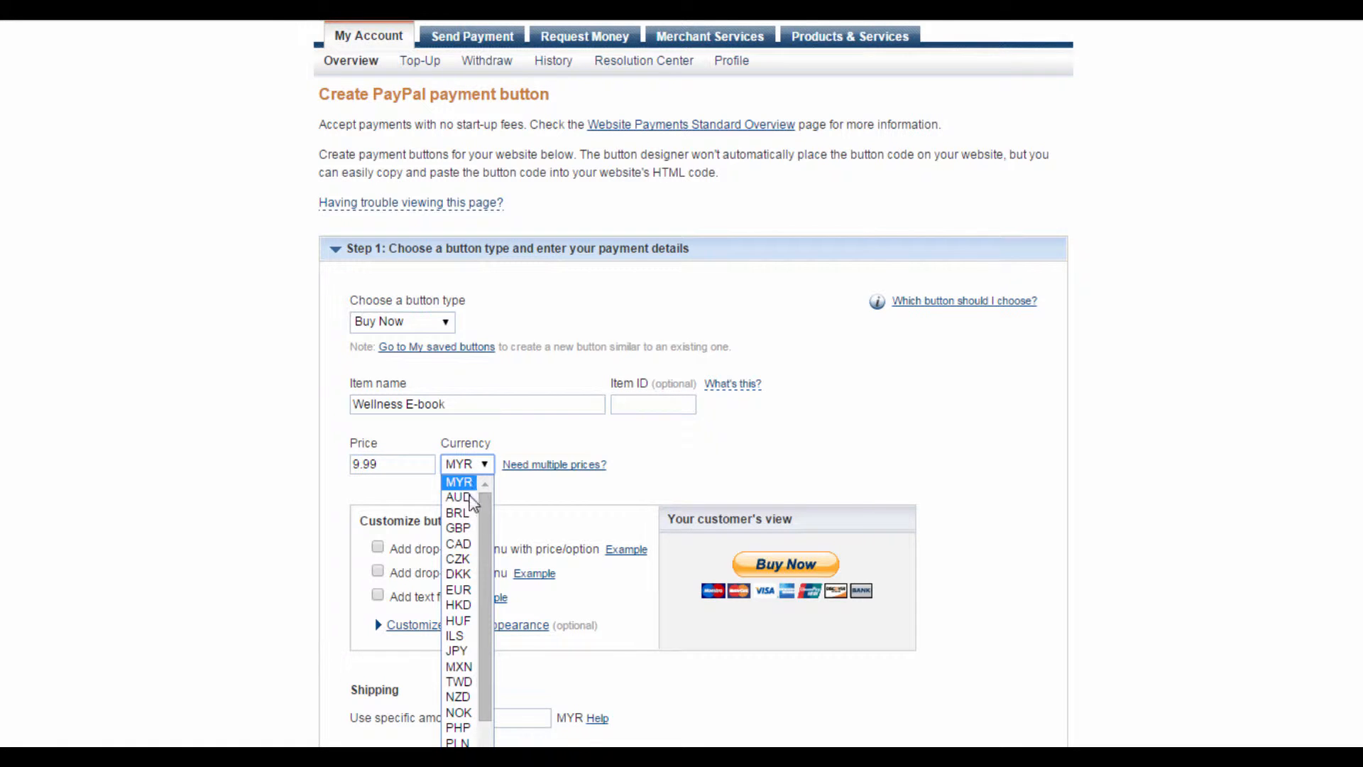
scroll(468, 667, down, 1)
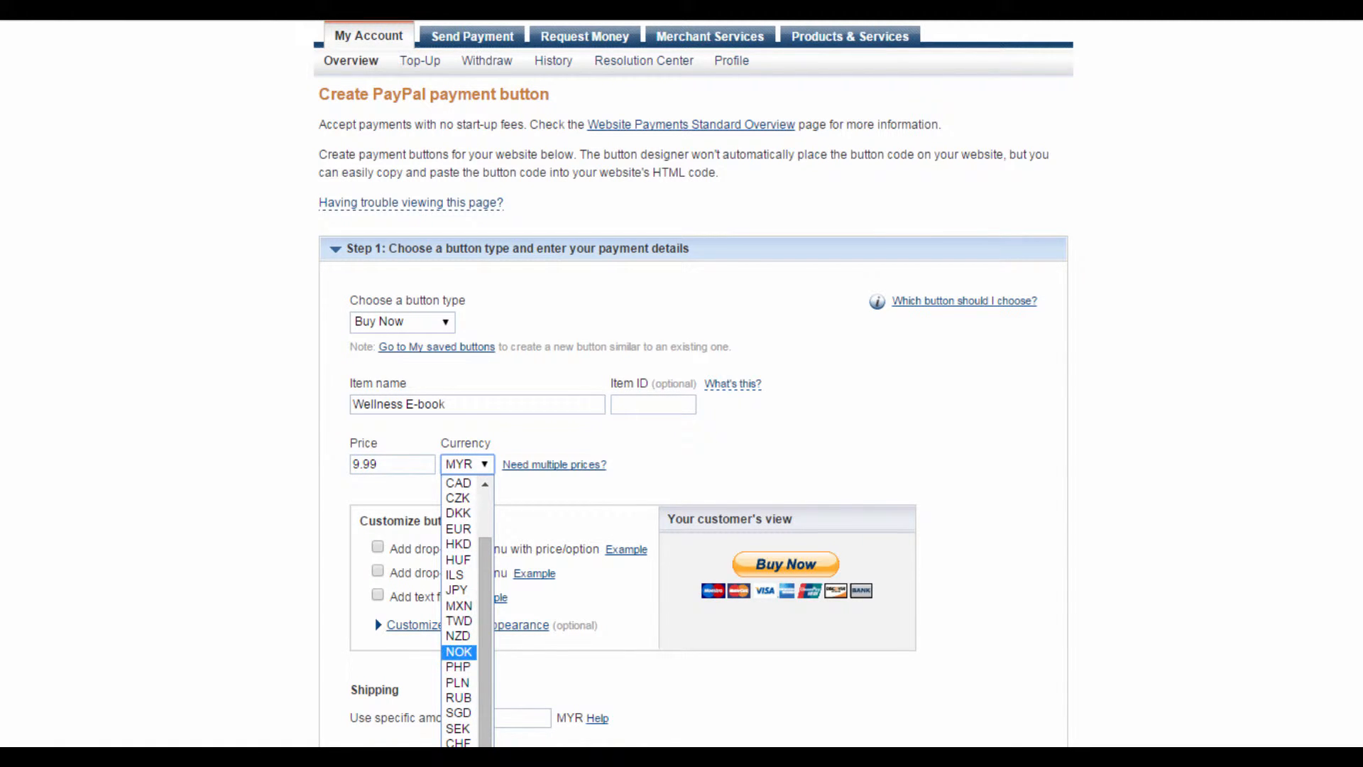
click(459, 764)
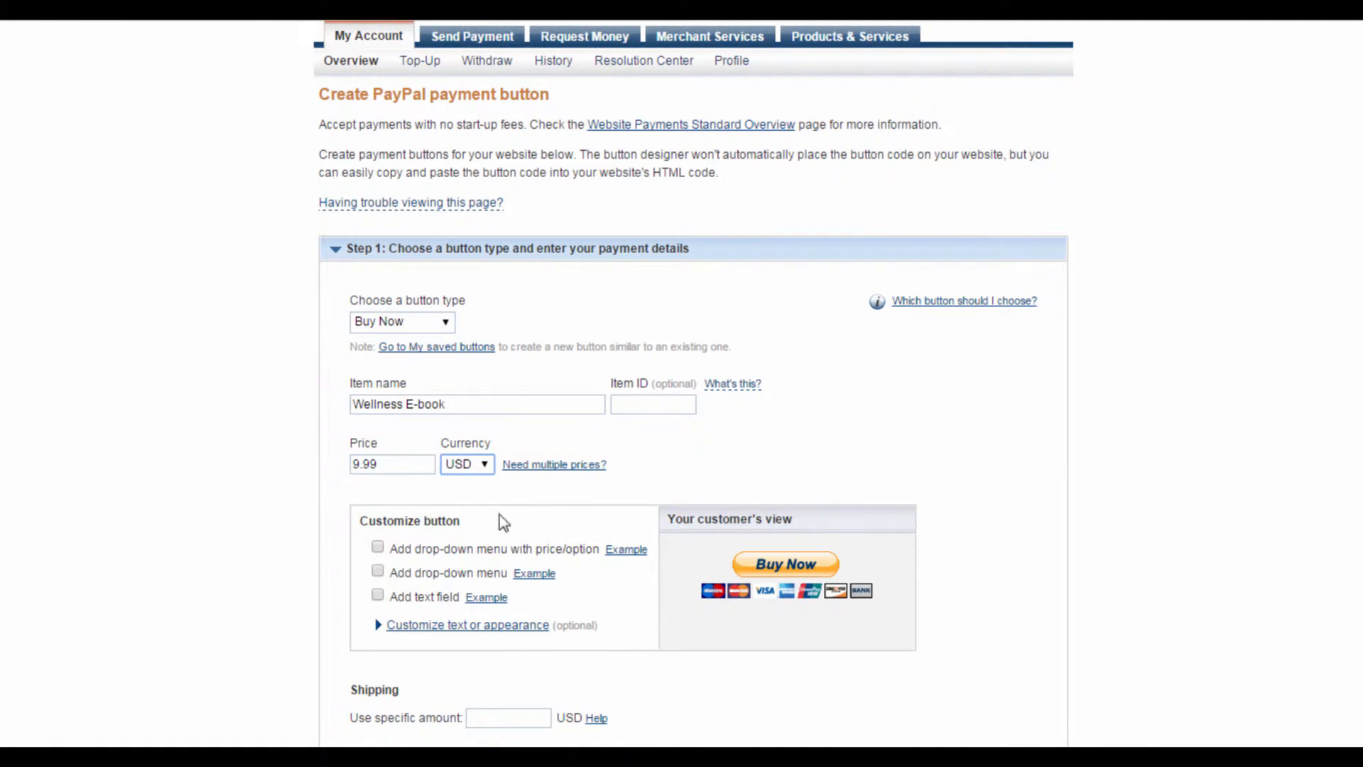
Step: View the examples for the drop-down menu with price and the text field customizations, closing each one
scroll(567, 497, down, 2)
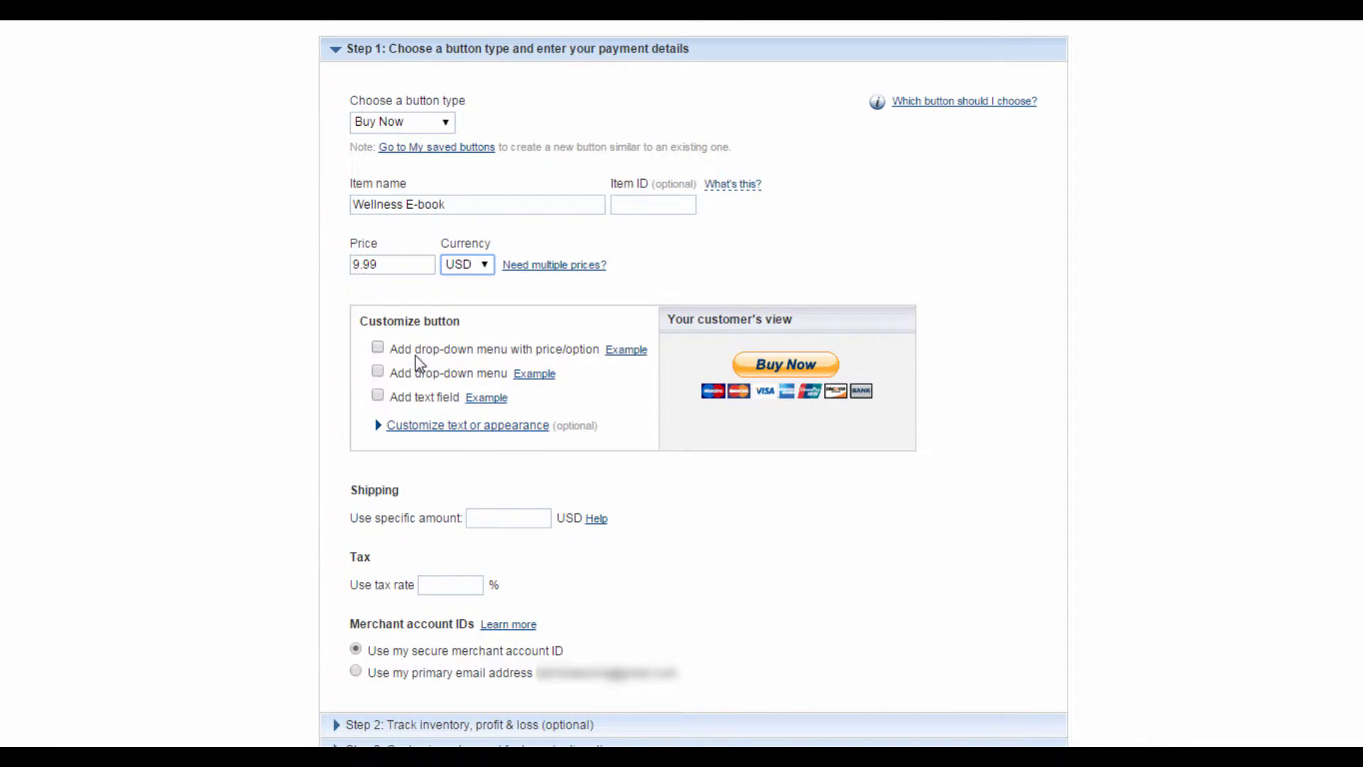
click(625, 352)
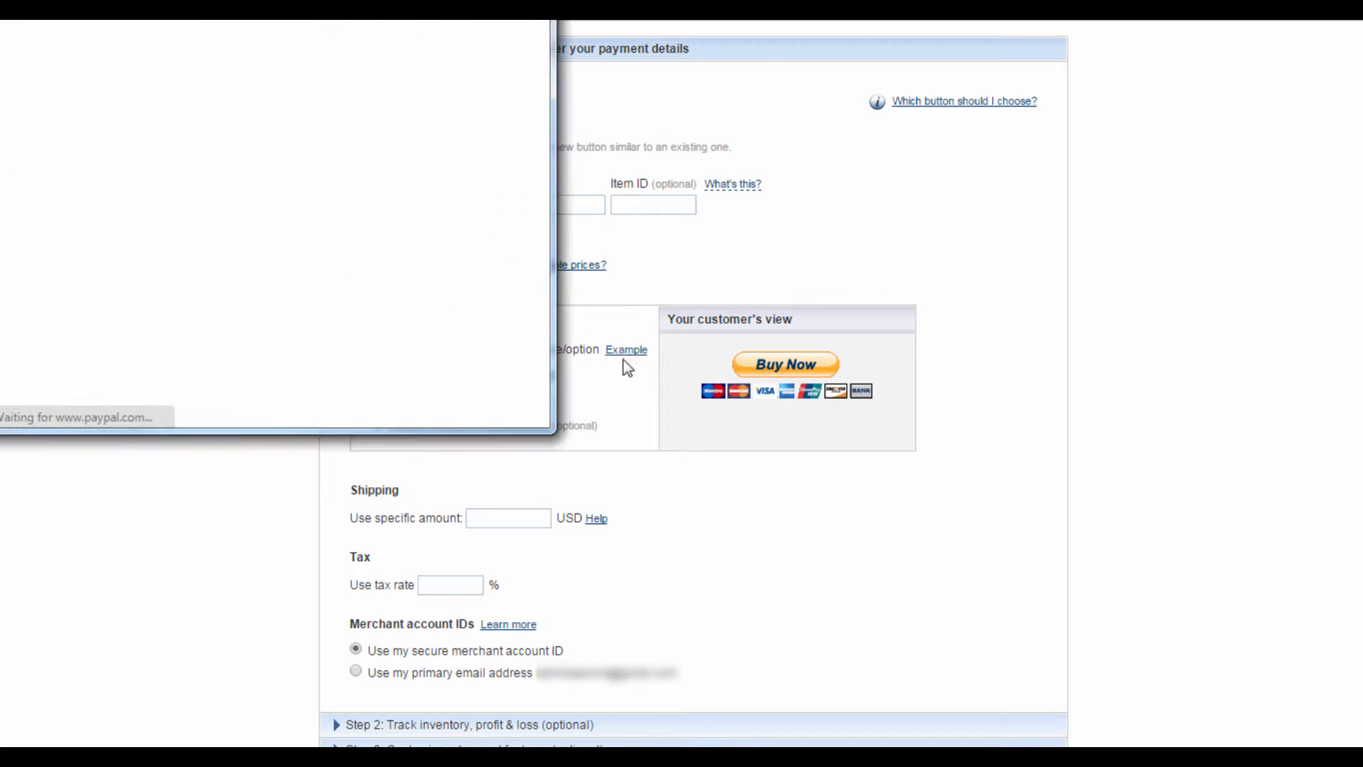
click(110, 168)
click(111, 171)
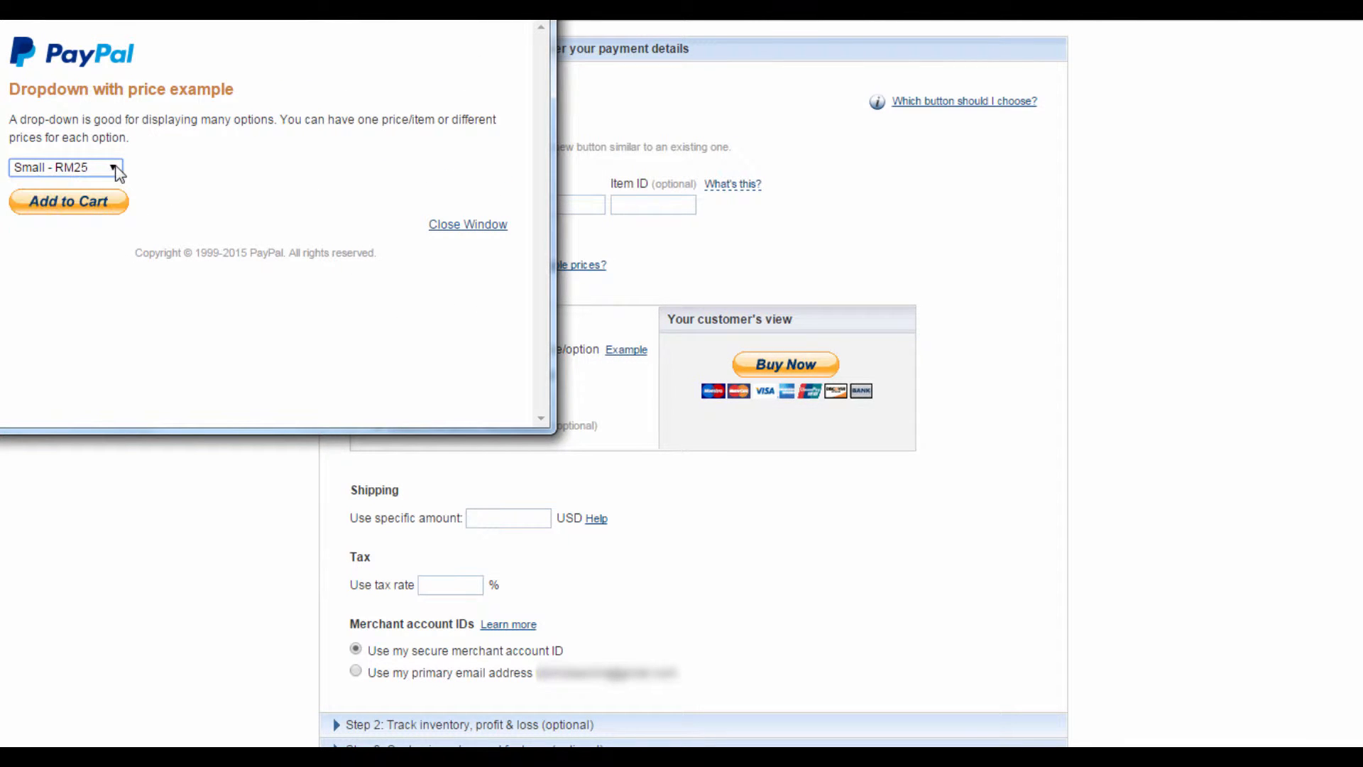
click(489, 225)
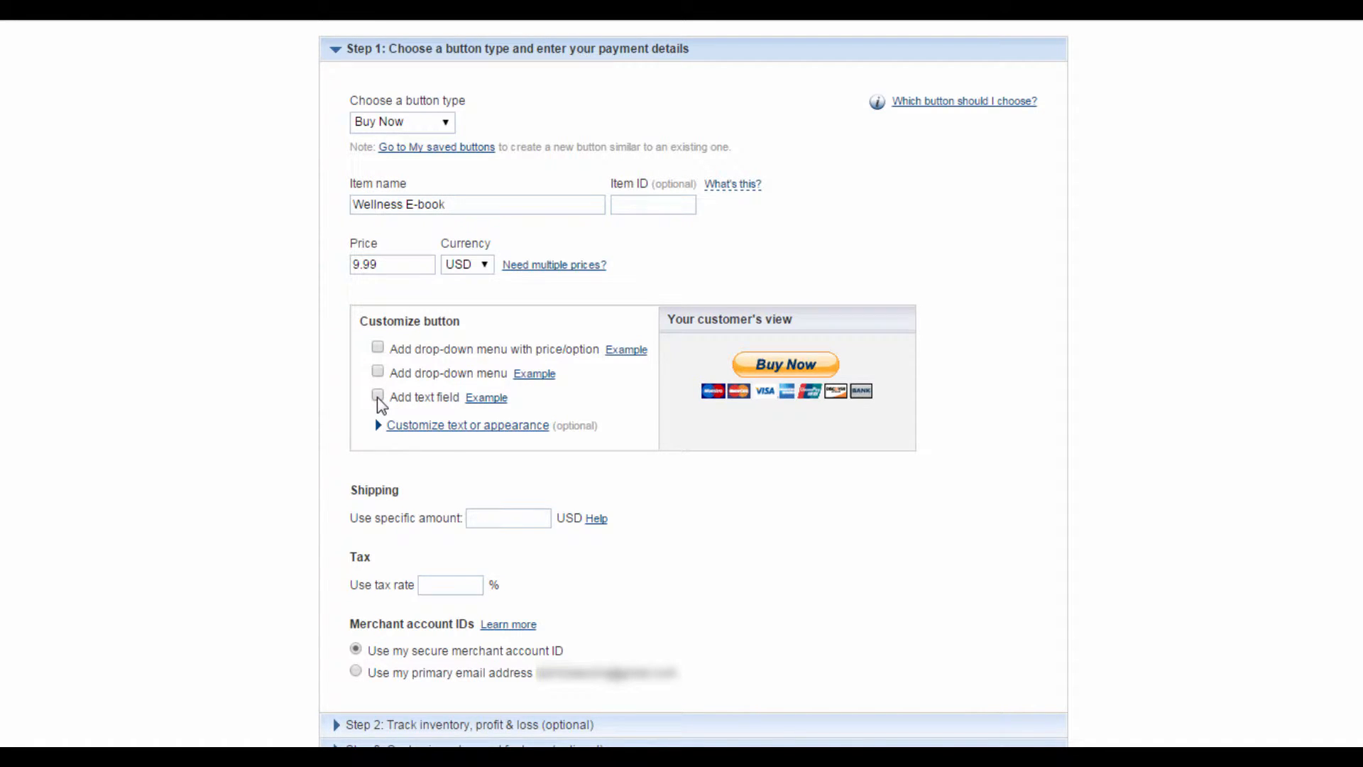
click(484, 400)
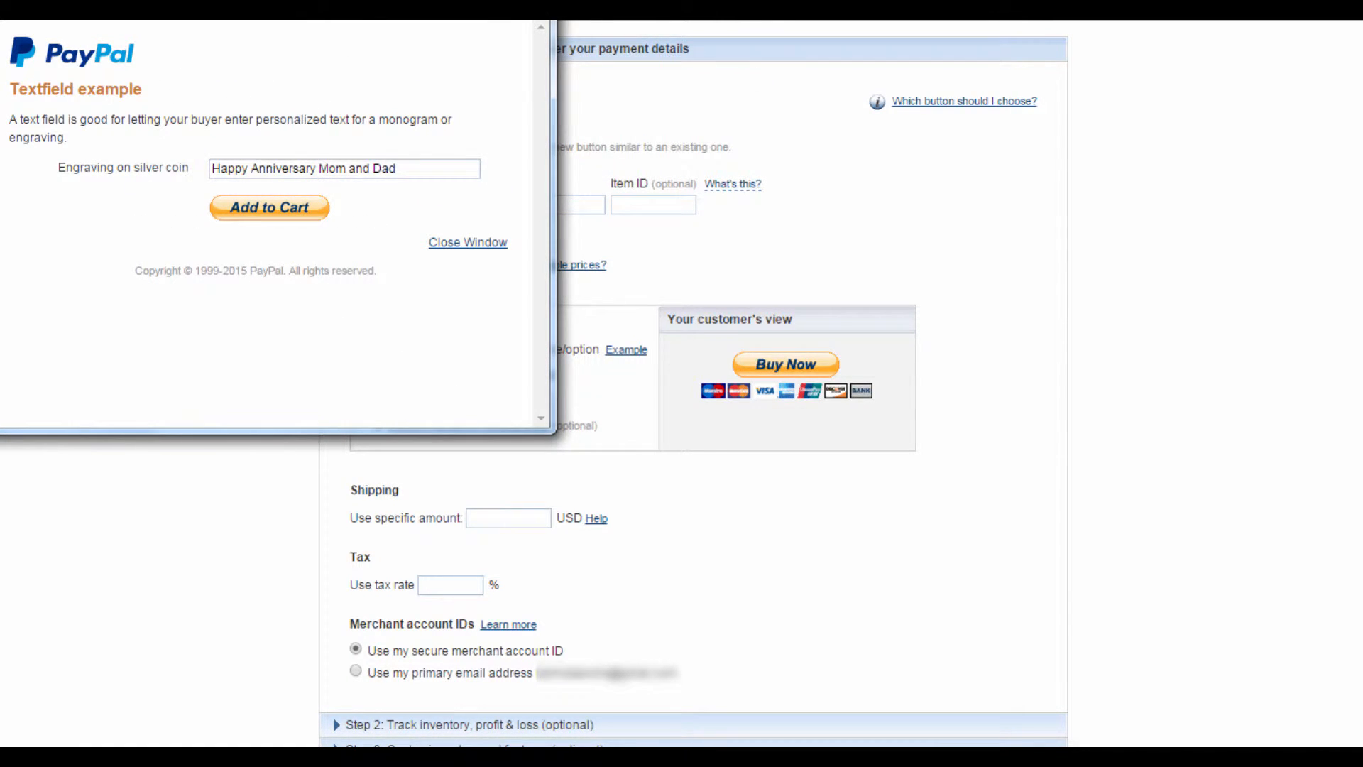
click(535, 7)
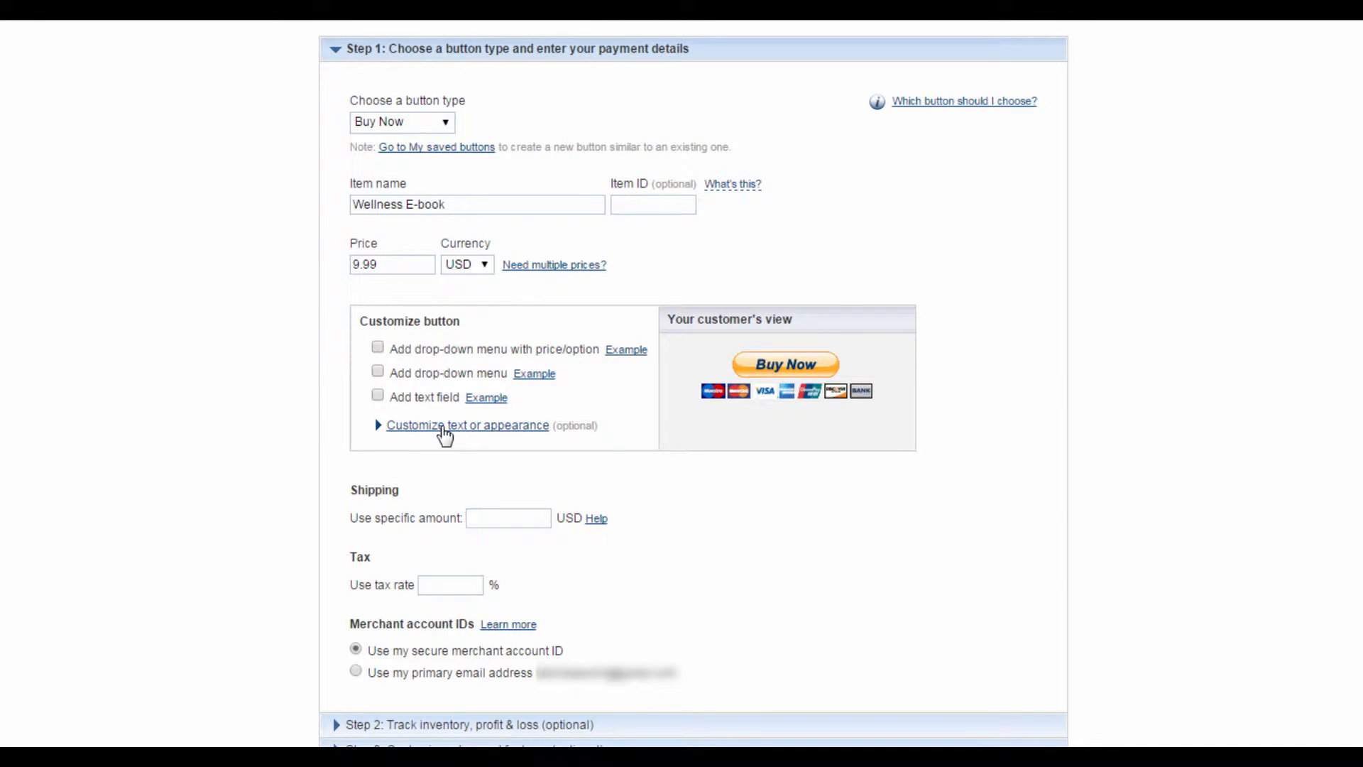
Step: Expand the optional text and appearance settings for the button
click(495, 426)
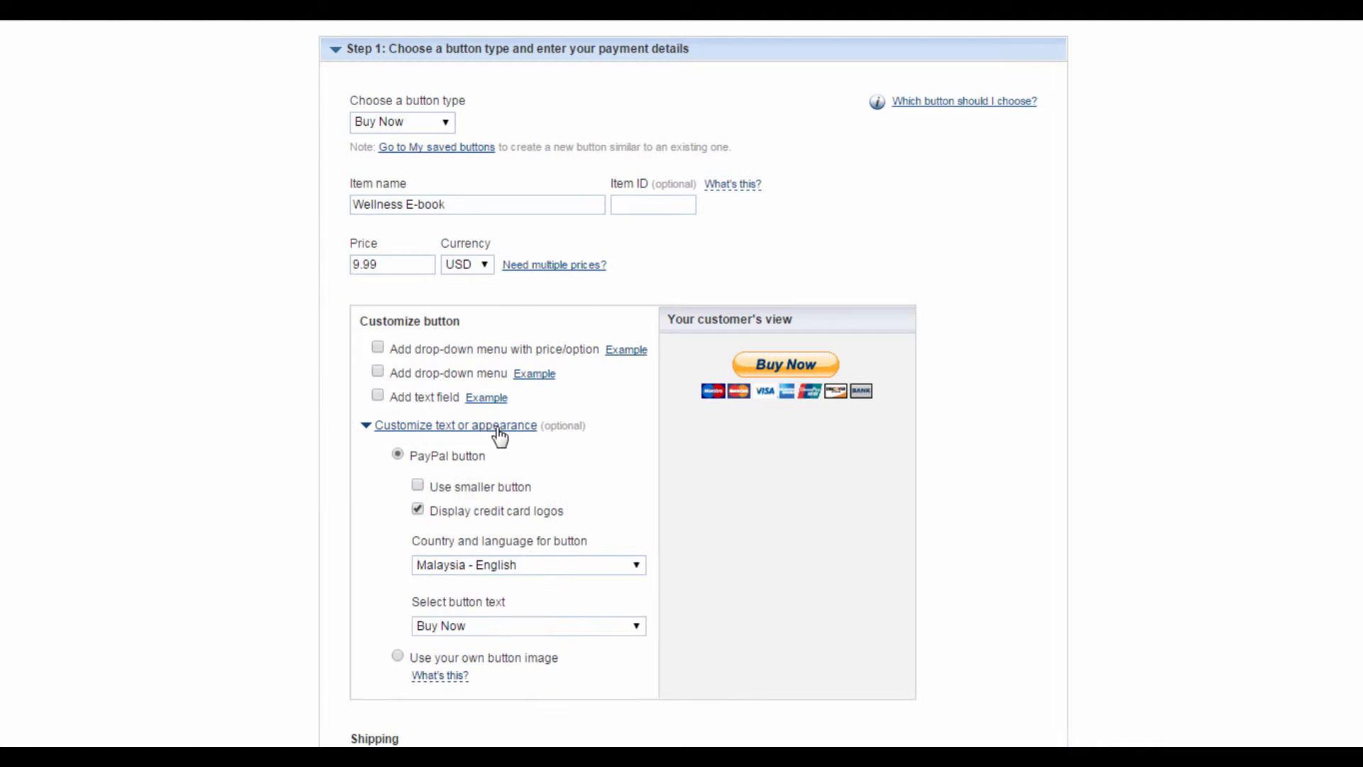
scroll(589, 447, down, 1)
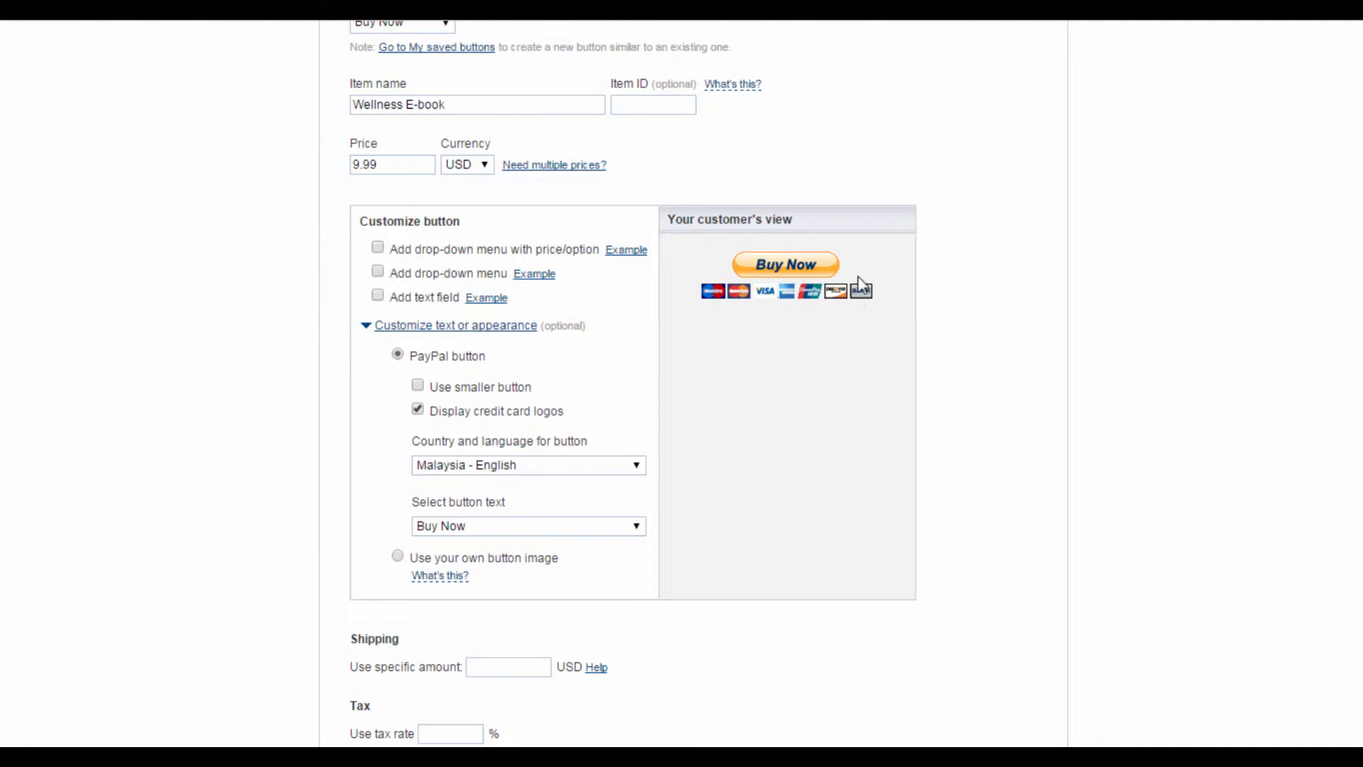
Step: Try the smaller button size and toggle the credit card logos to compare the customer's view
click(418, 386)
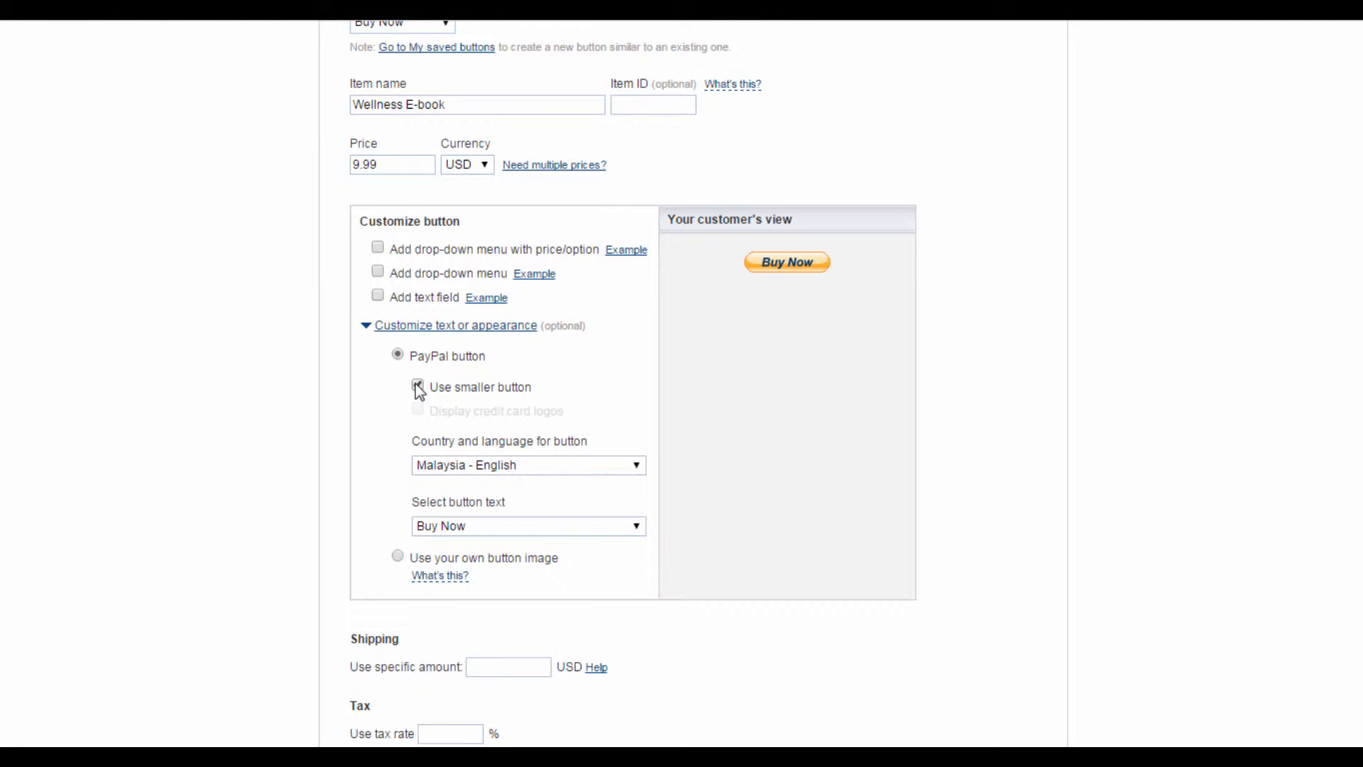
click(418, 387)
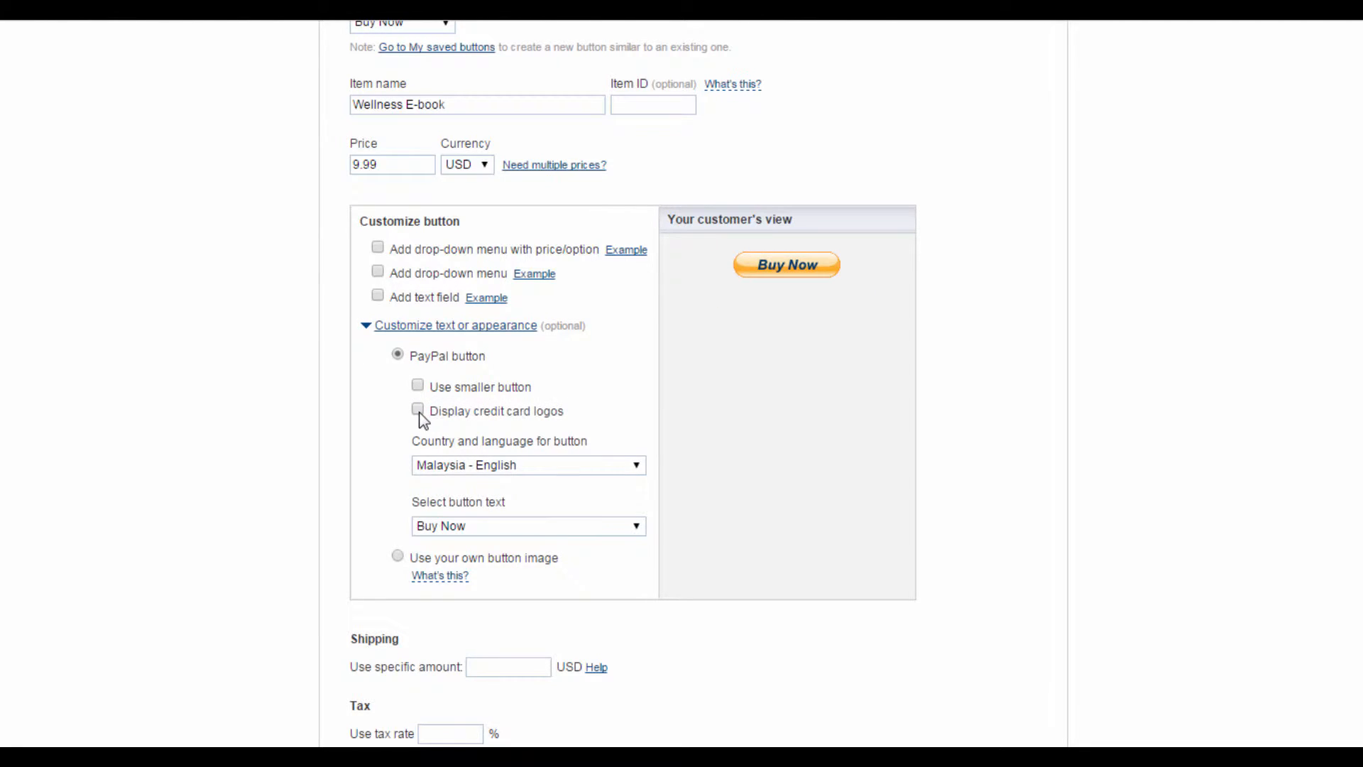
click(418, 410)
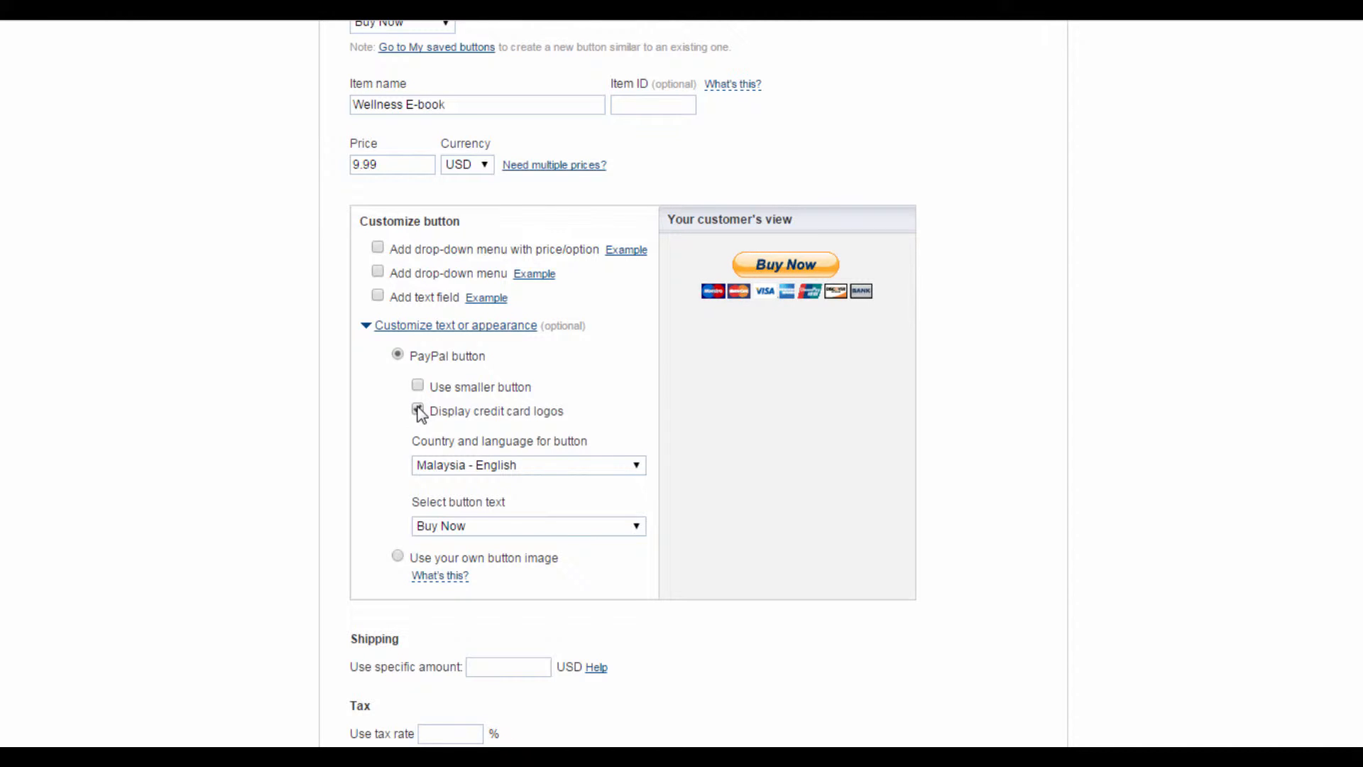
click(417, 411)
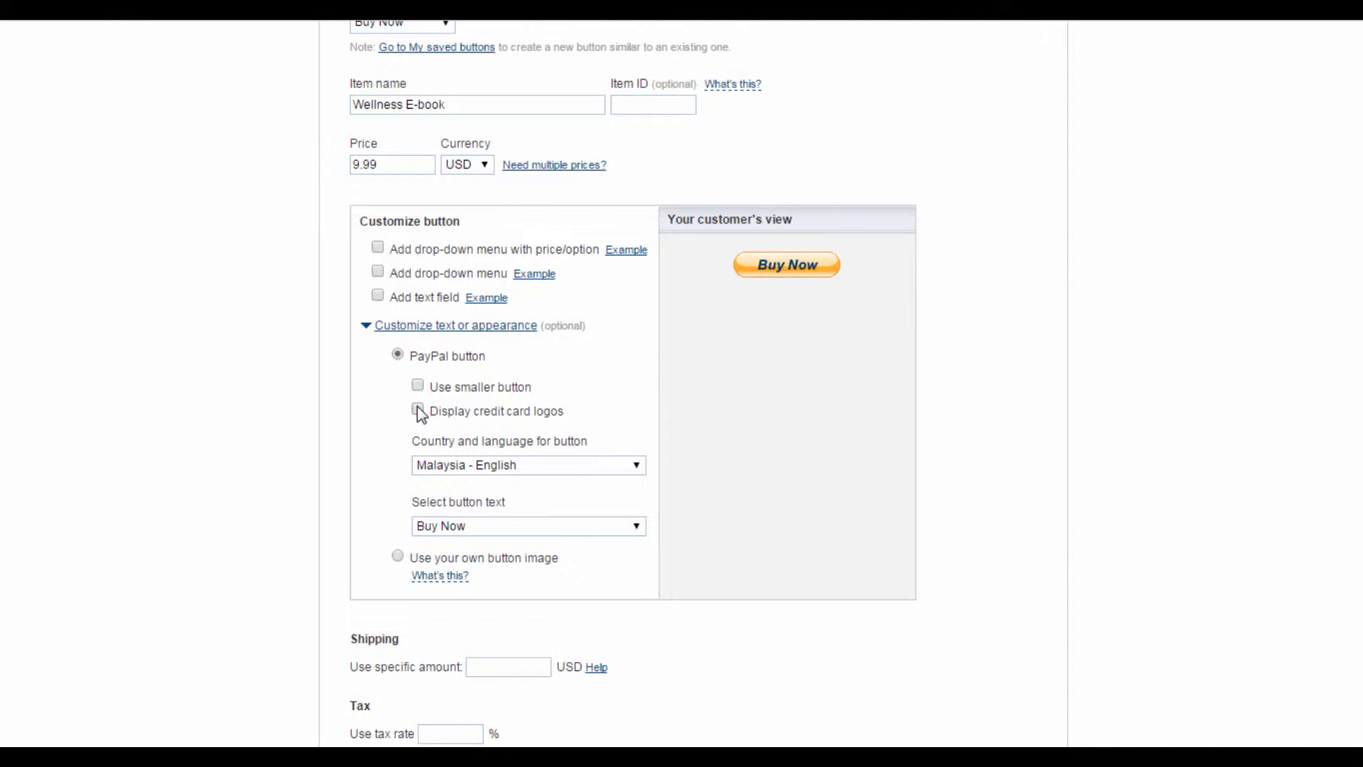
click(419, 411)
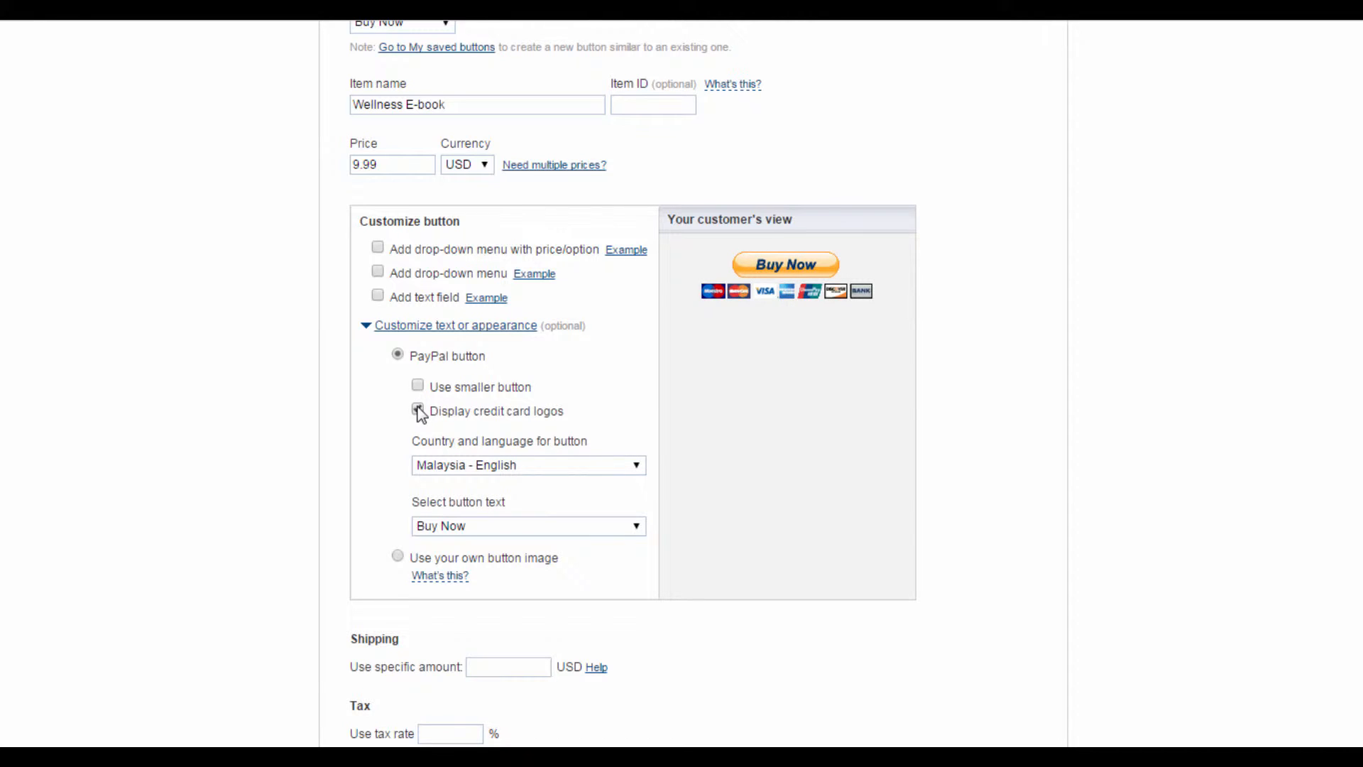
Step: Set the button's country and language to United States - English and choose Buy Now as the button text
click(619, 466)
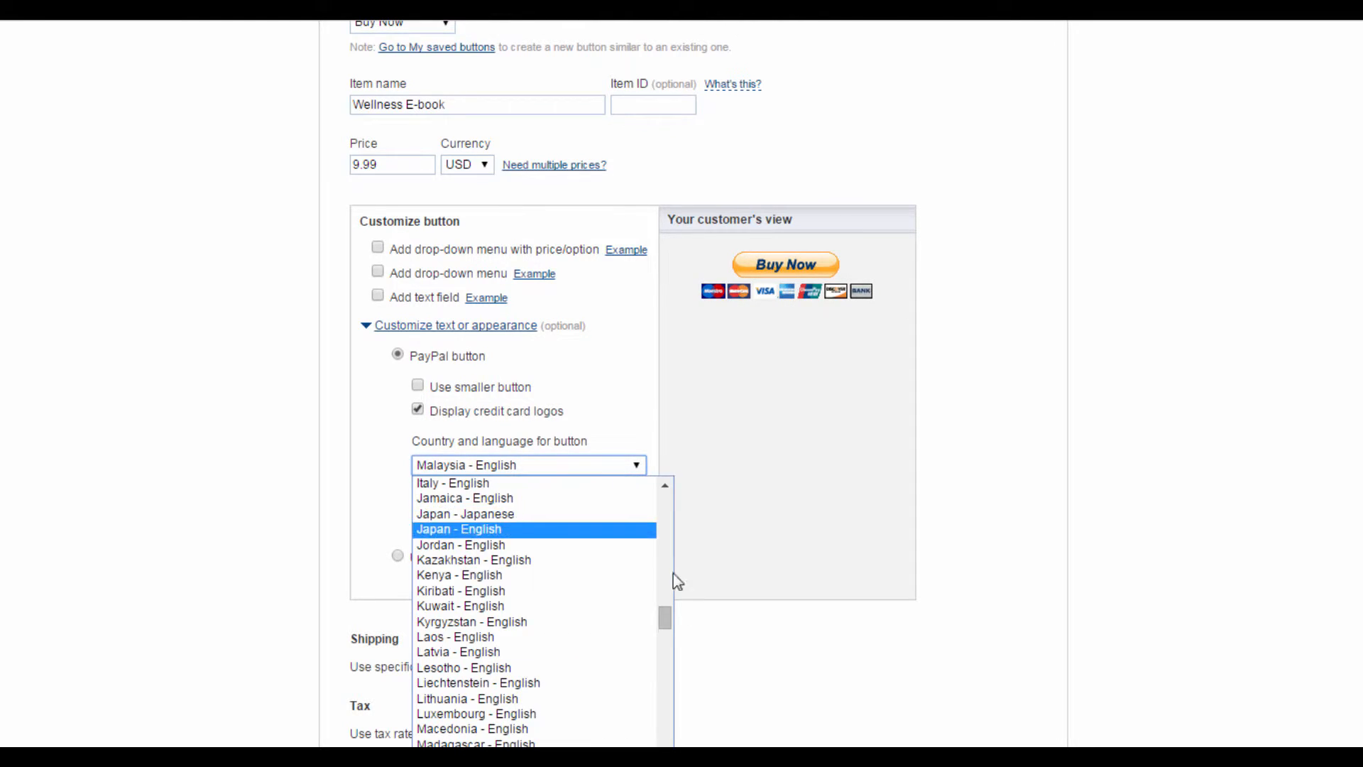
drag(666, 623, 683, 748)
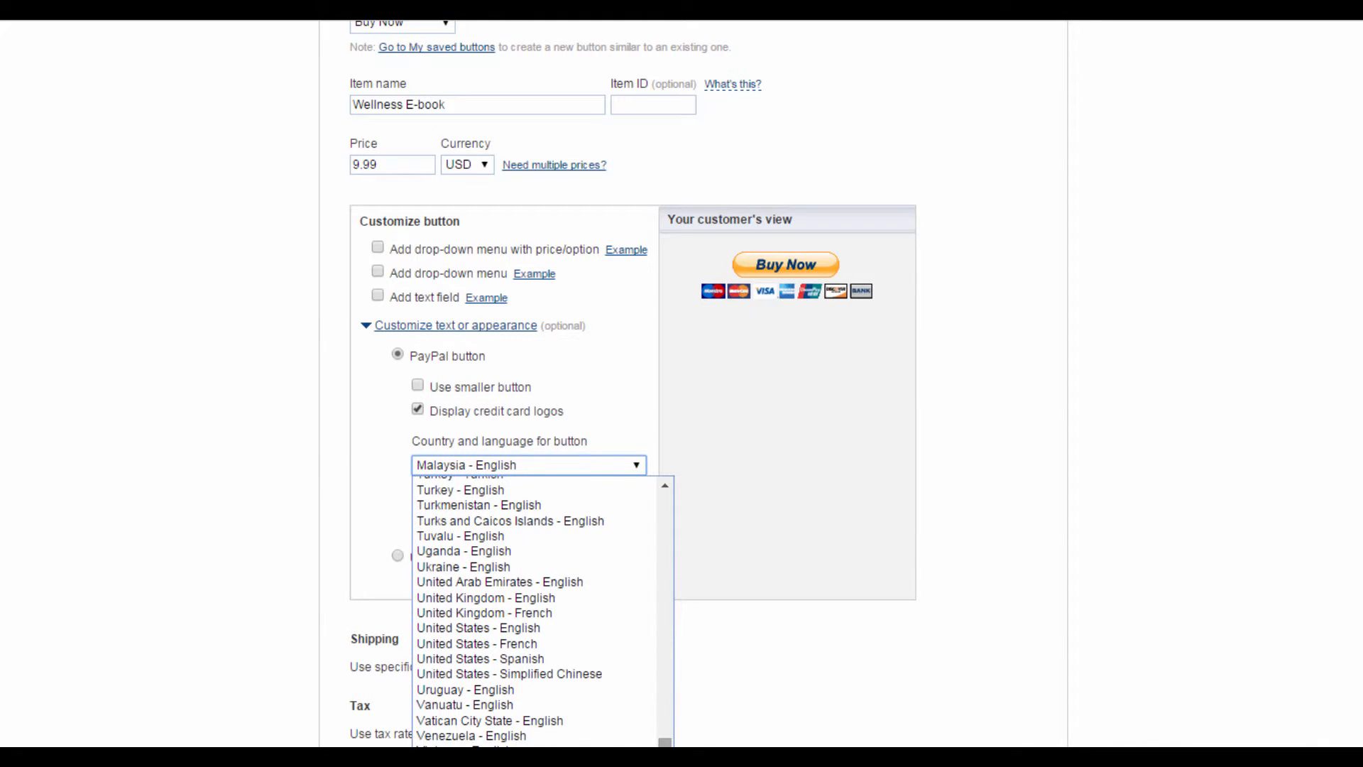
click(536, 627)
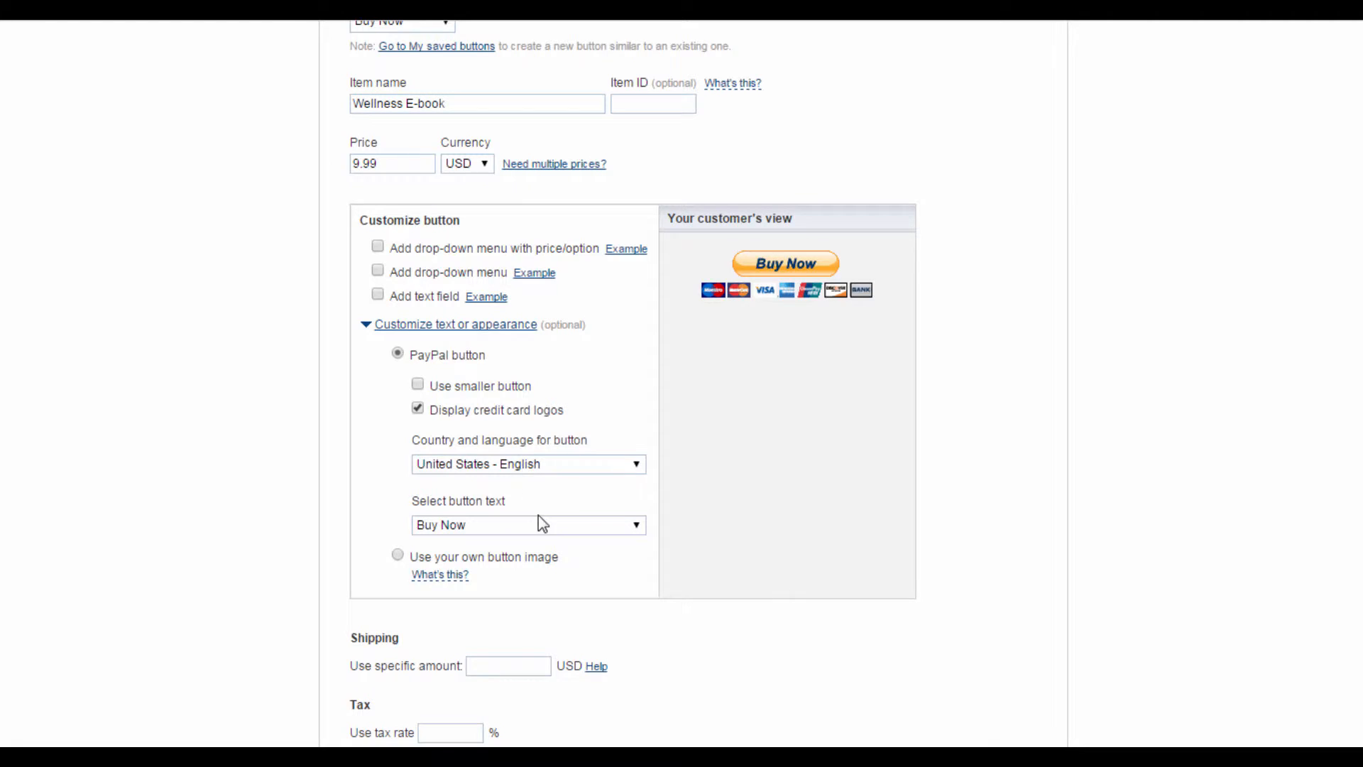
click(594, 525)
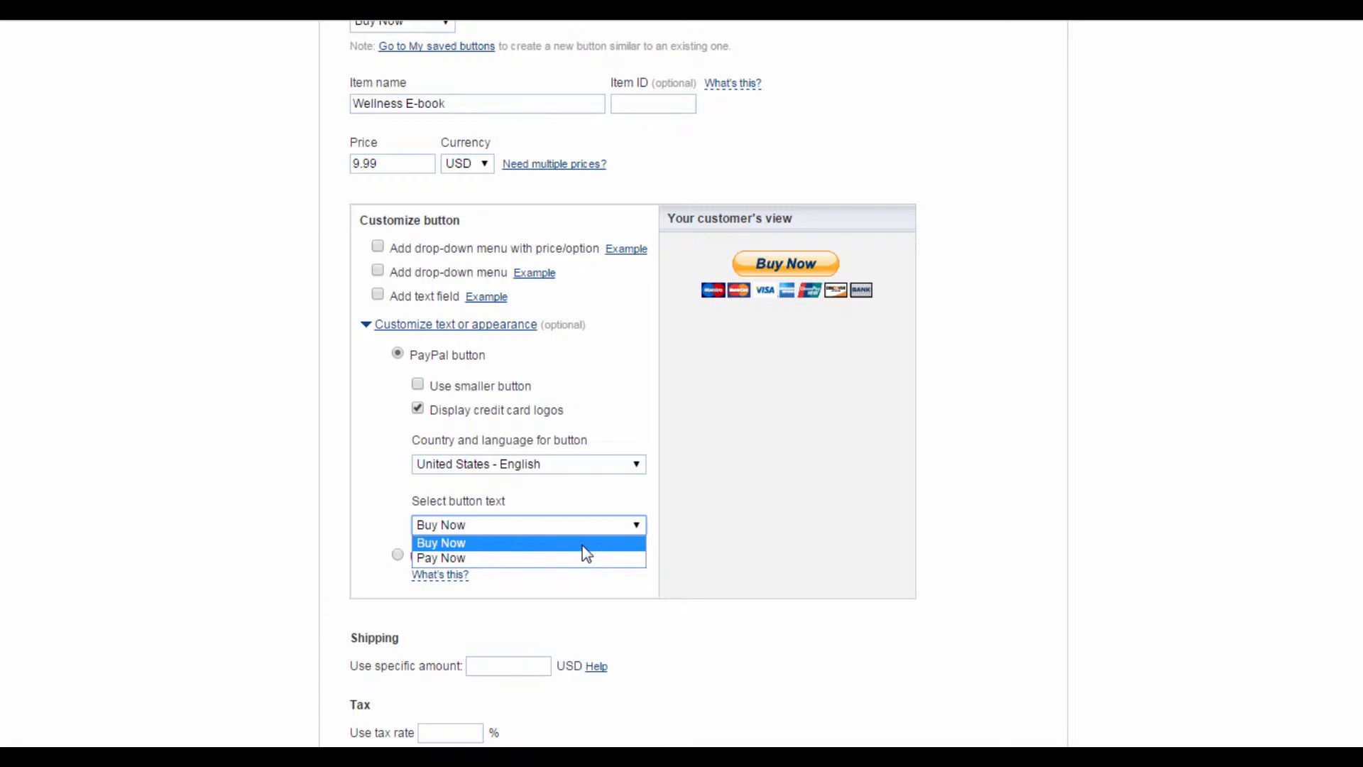
click(581, 545)
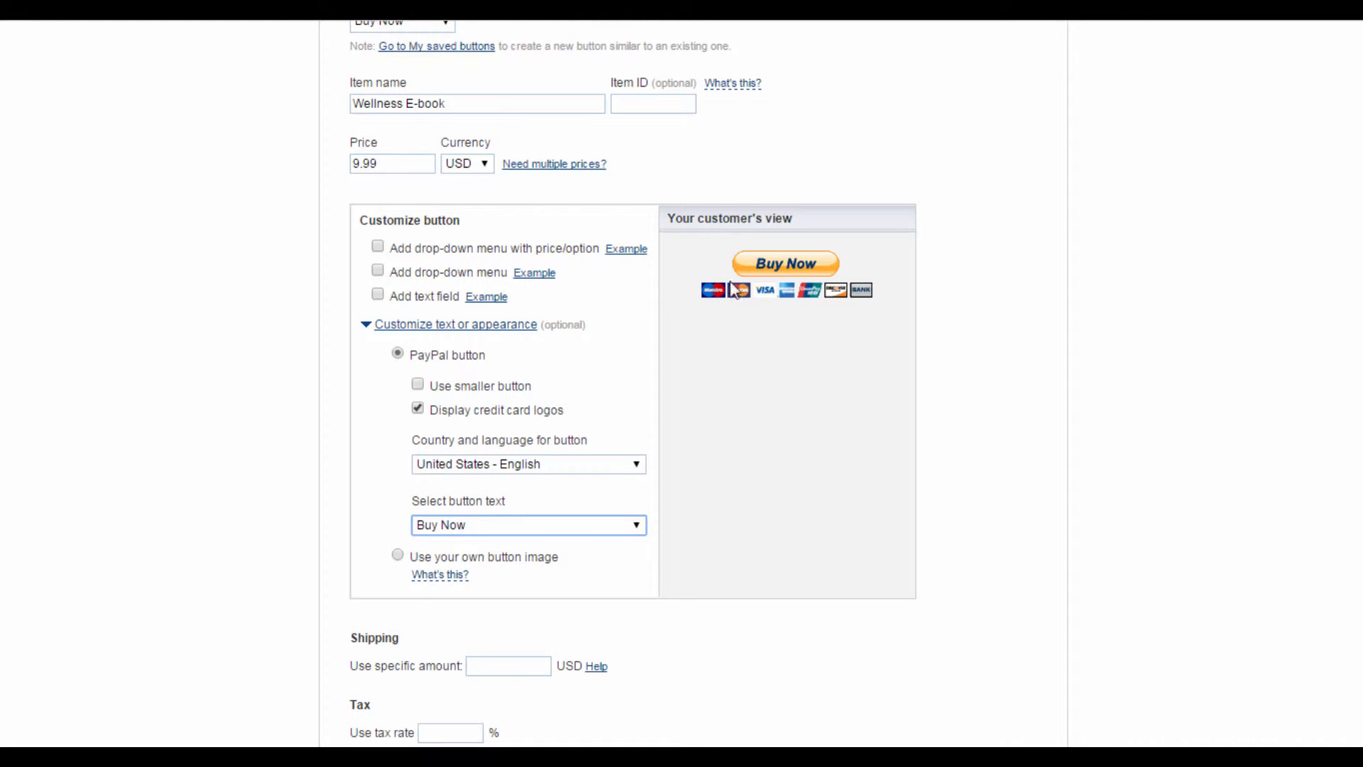
click(547, 672)
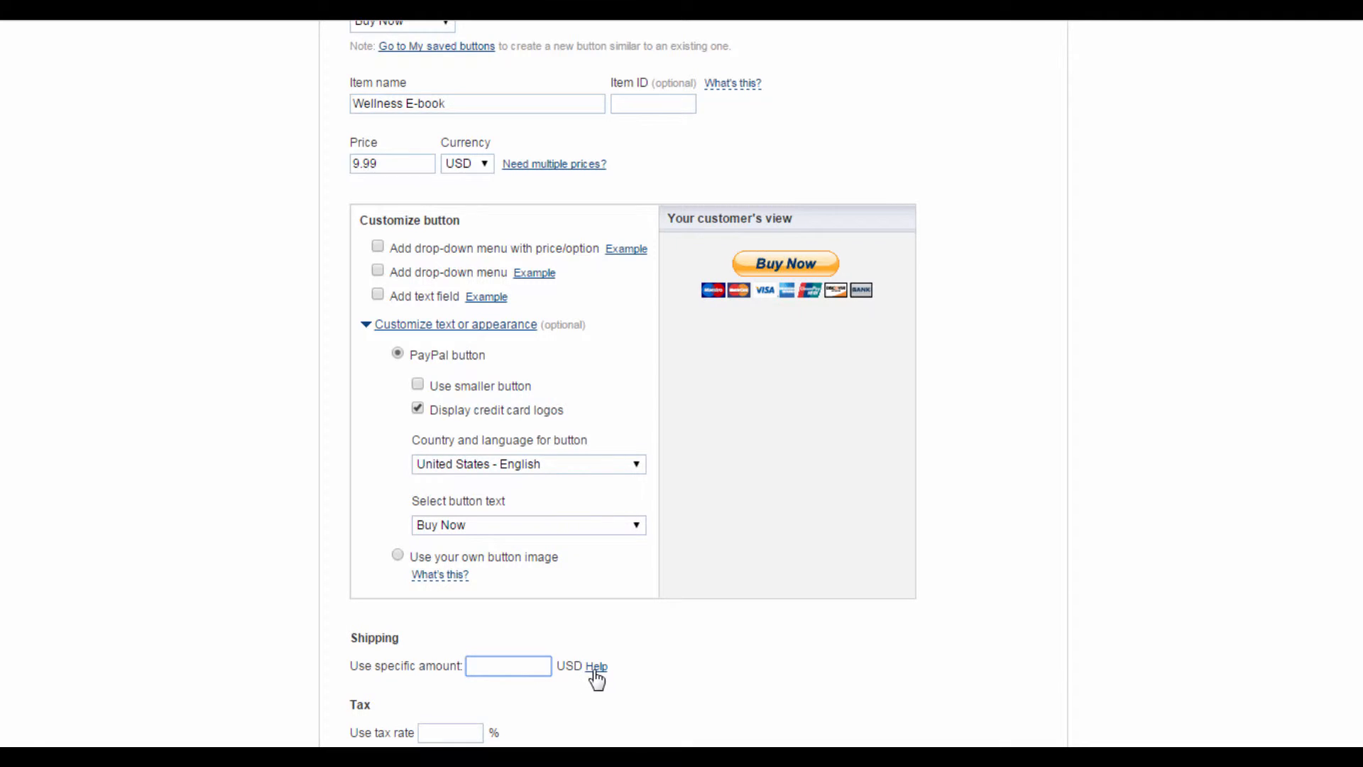
click(480, 731)
scroll(522, 652, down, 2)
scroll(522, 652, down, 2)
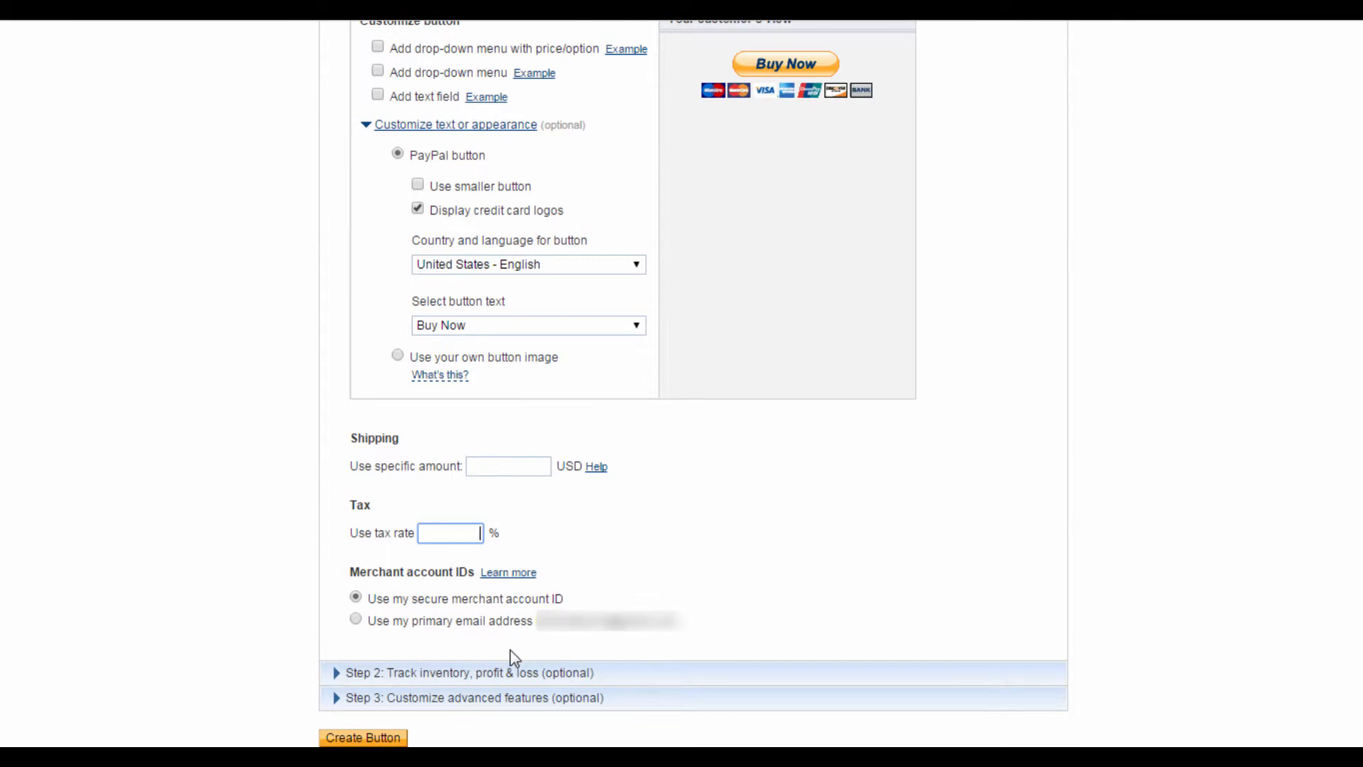
Step: Try profit and loss tracking by item for the Wellness E-book in the inventory section
click(329, 669)
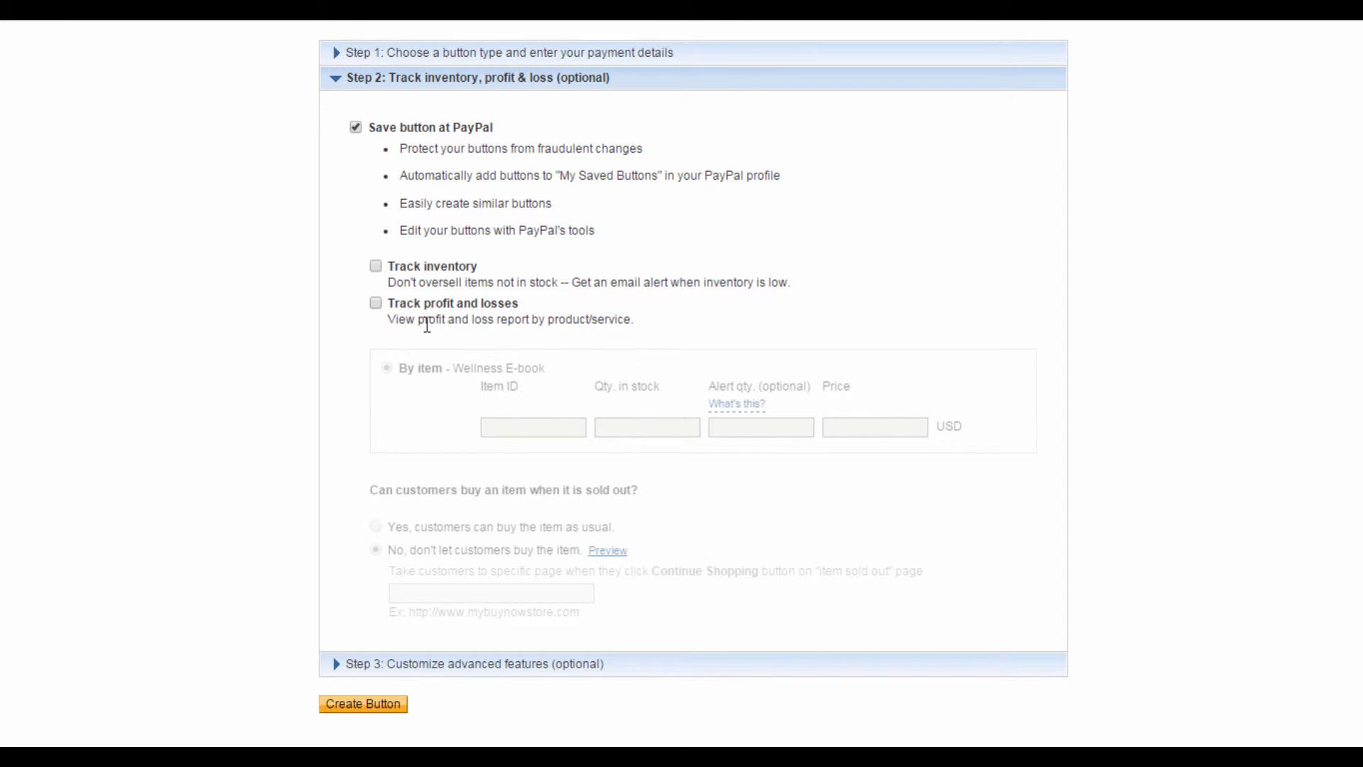
click(375, 303)
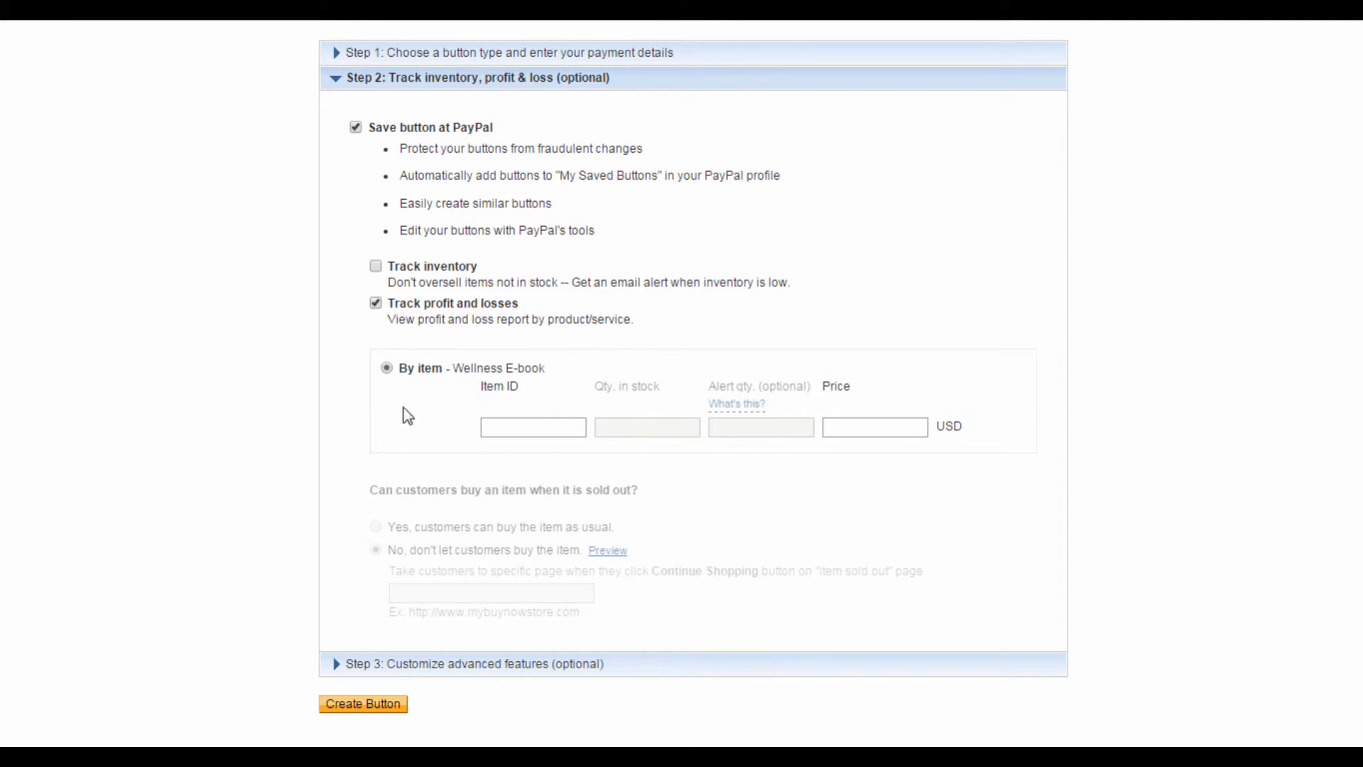
click(500, 427)
click(856, 427)
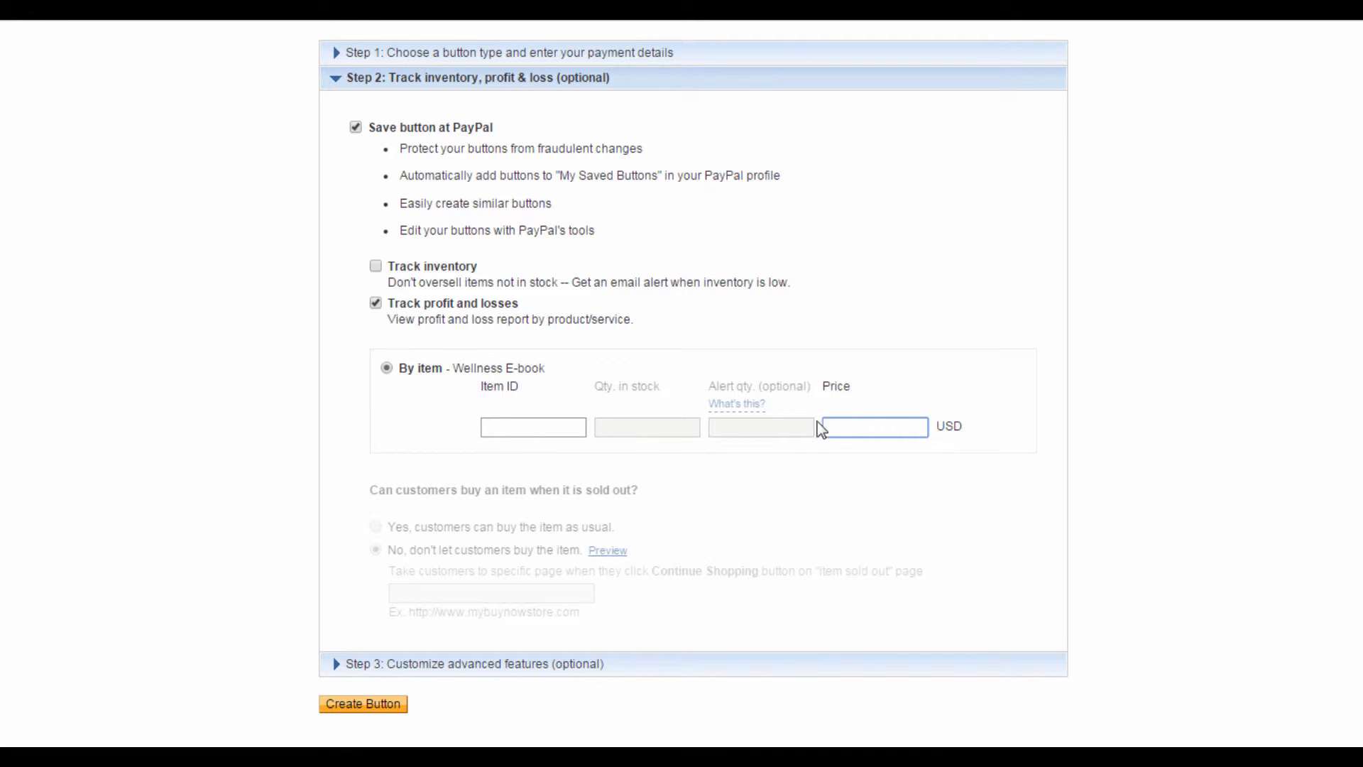
click(376, 303)
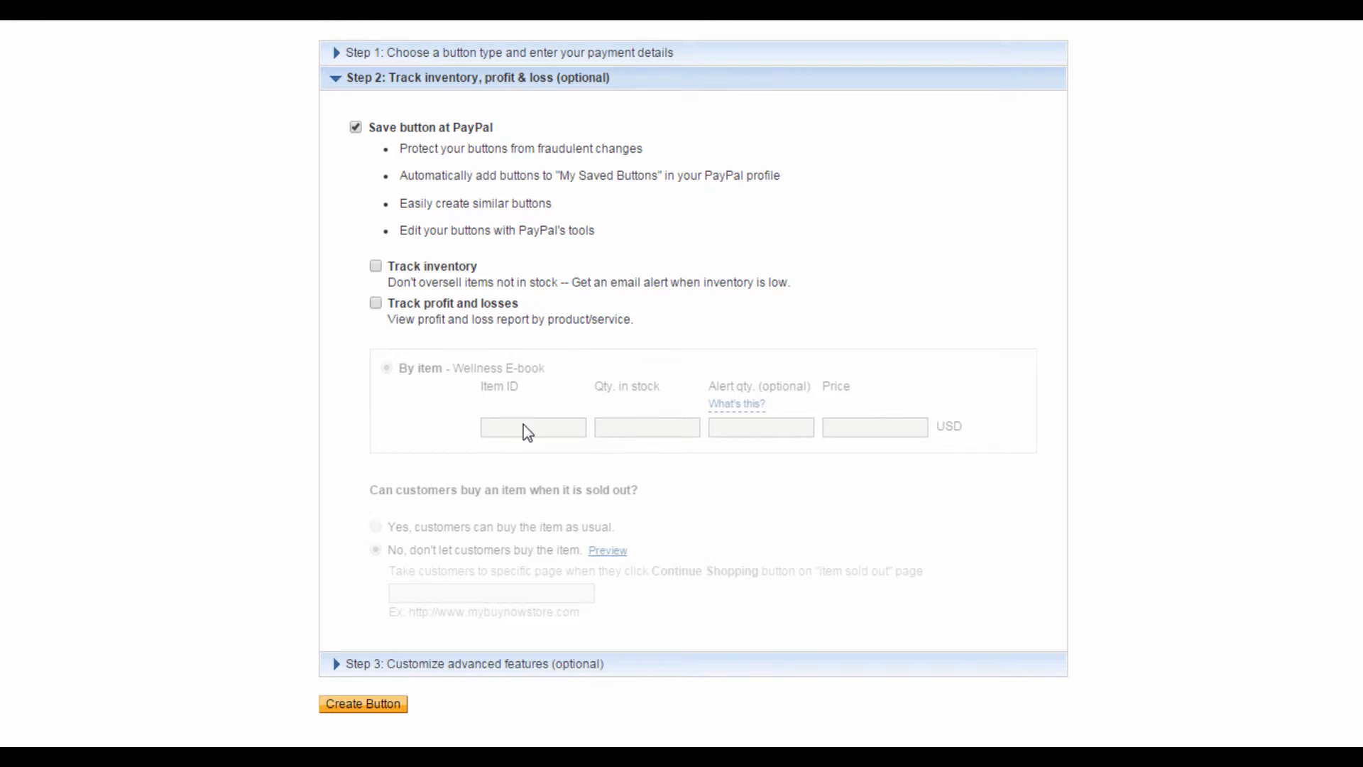
Step: Set customer special instructions and shipping address to No in the advanced checkout features, and create the button
click(362, 667)
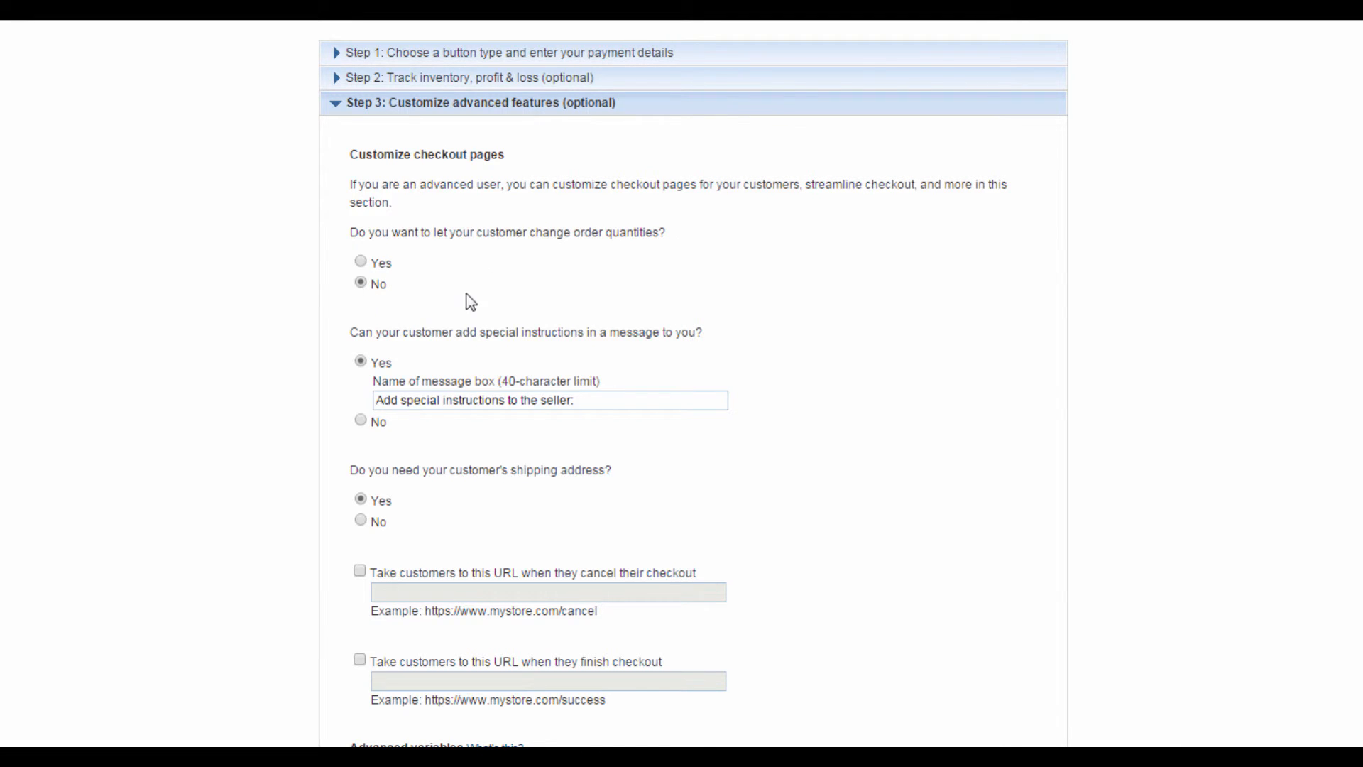
scroll(469, 301, down, 2)
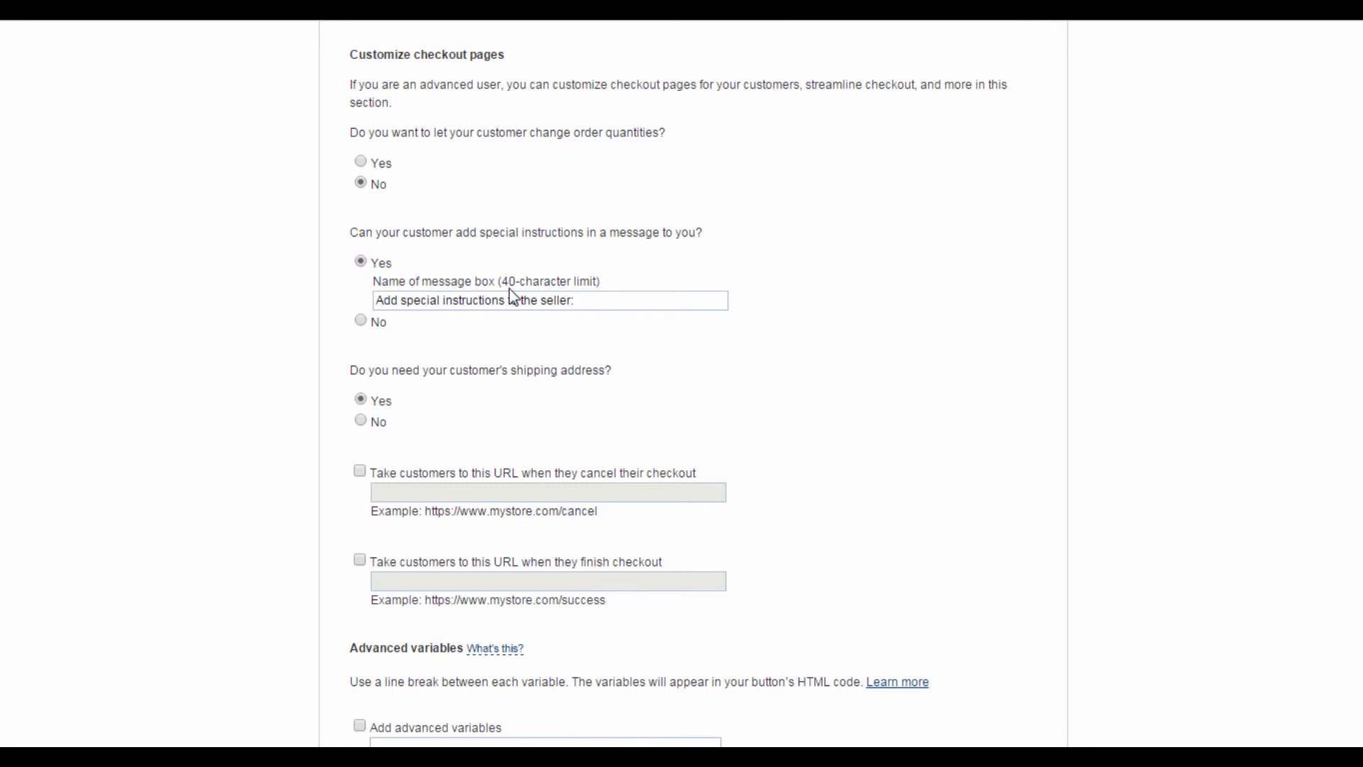
click(361, 321)
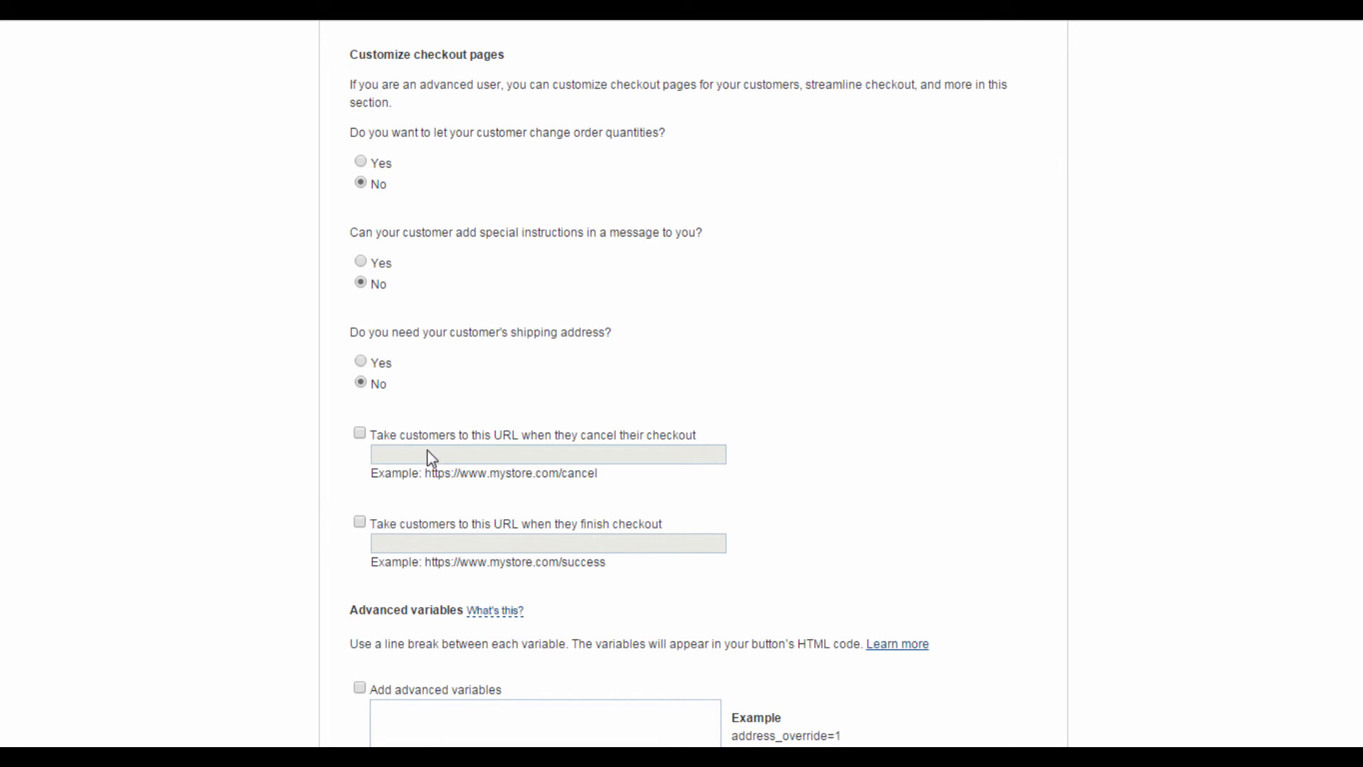
scroll(727, 444, down, 3)
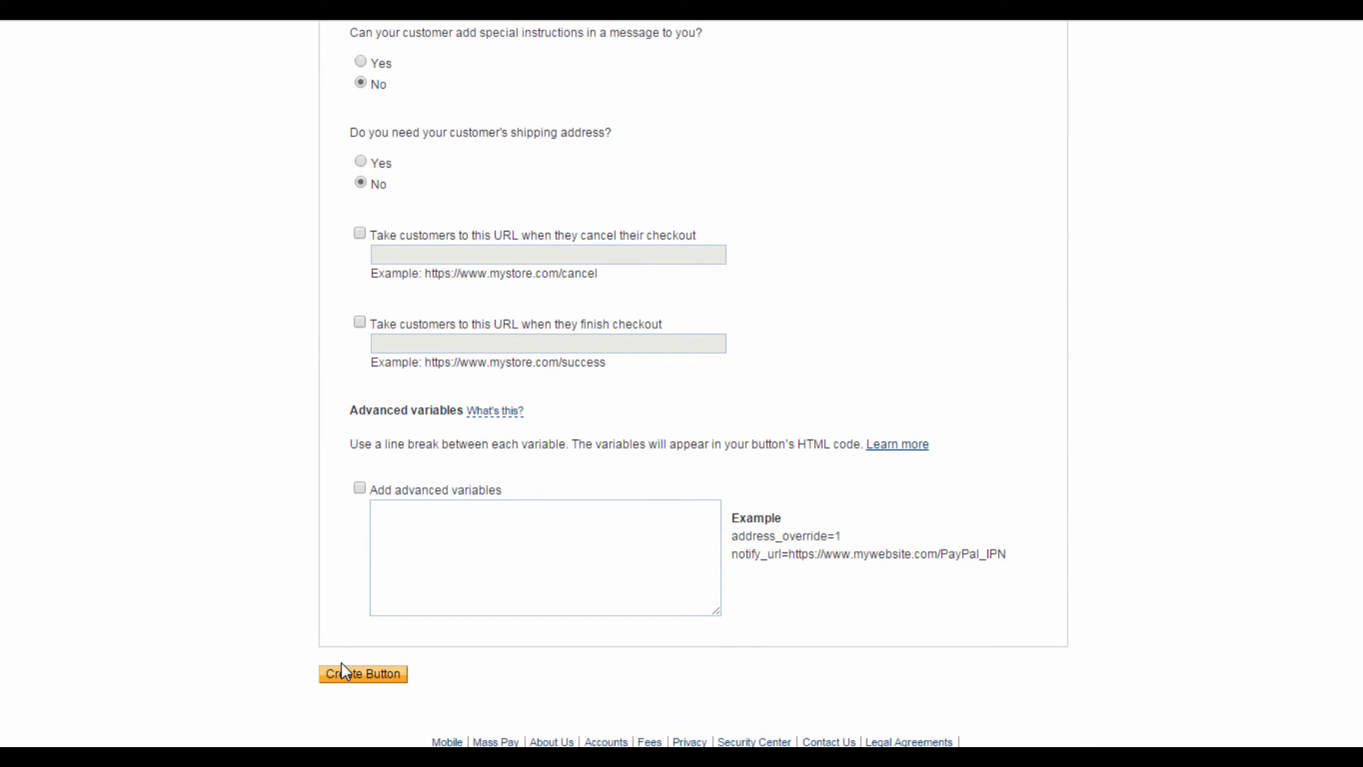
click(356, 676)
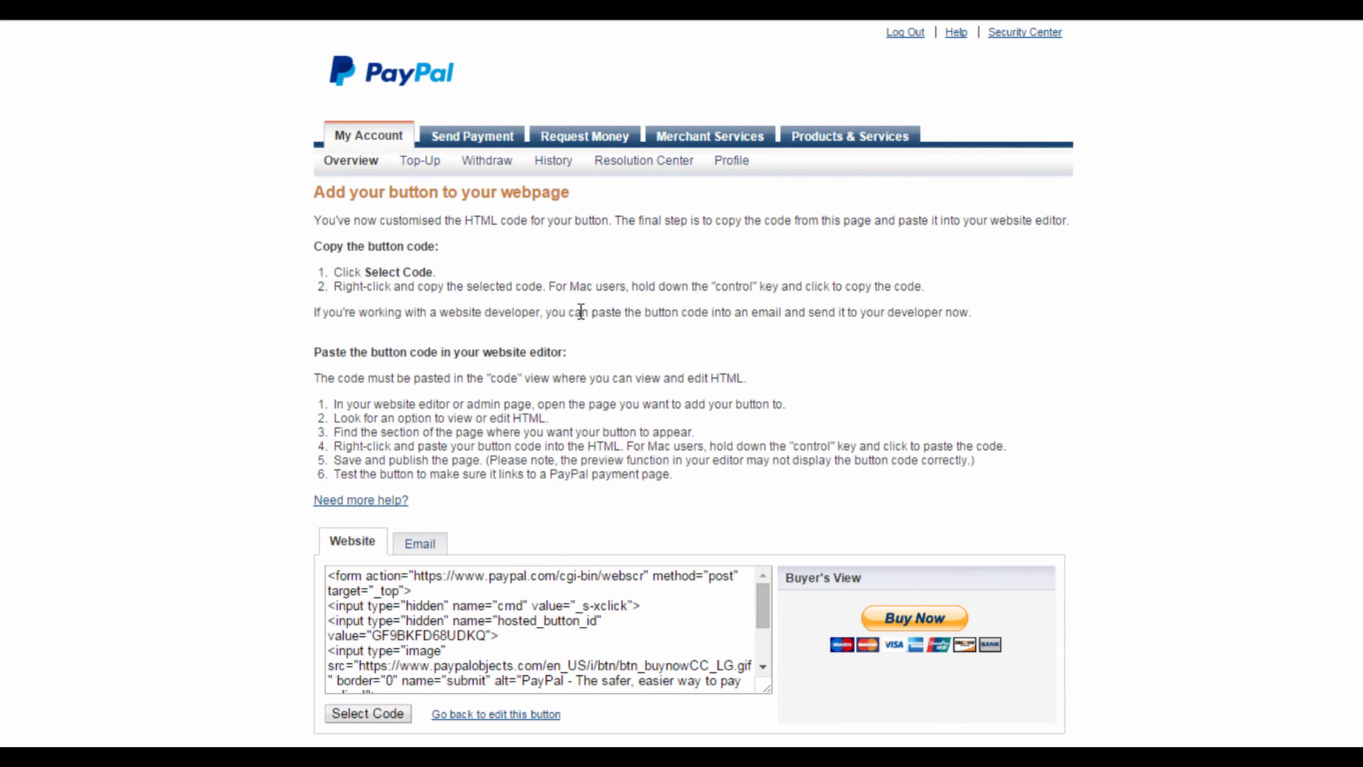
Step: Select the complete website HTML code of the Buy Now button and copy it to the clipboard
scroll(581, 312, down, 2)
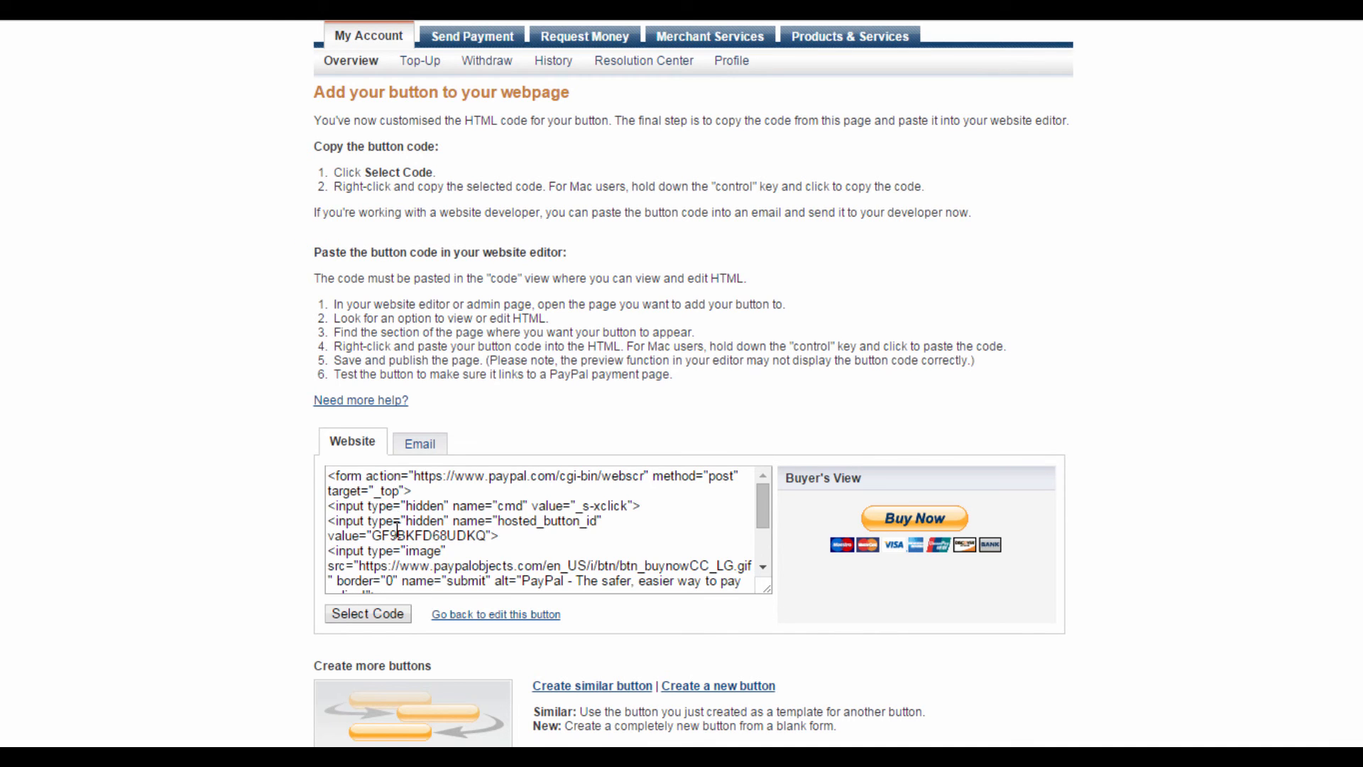
click(389, 615)
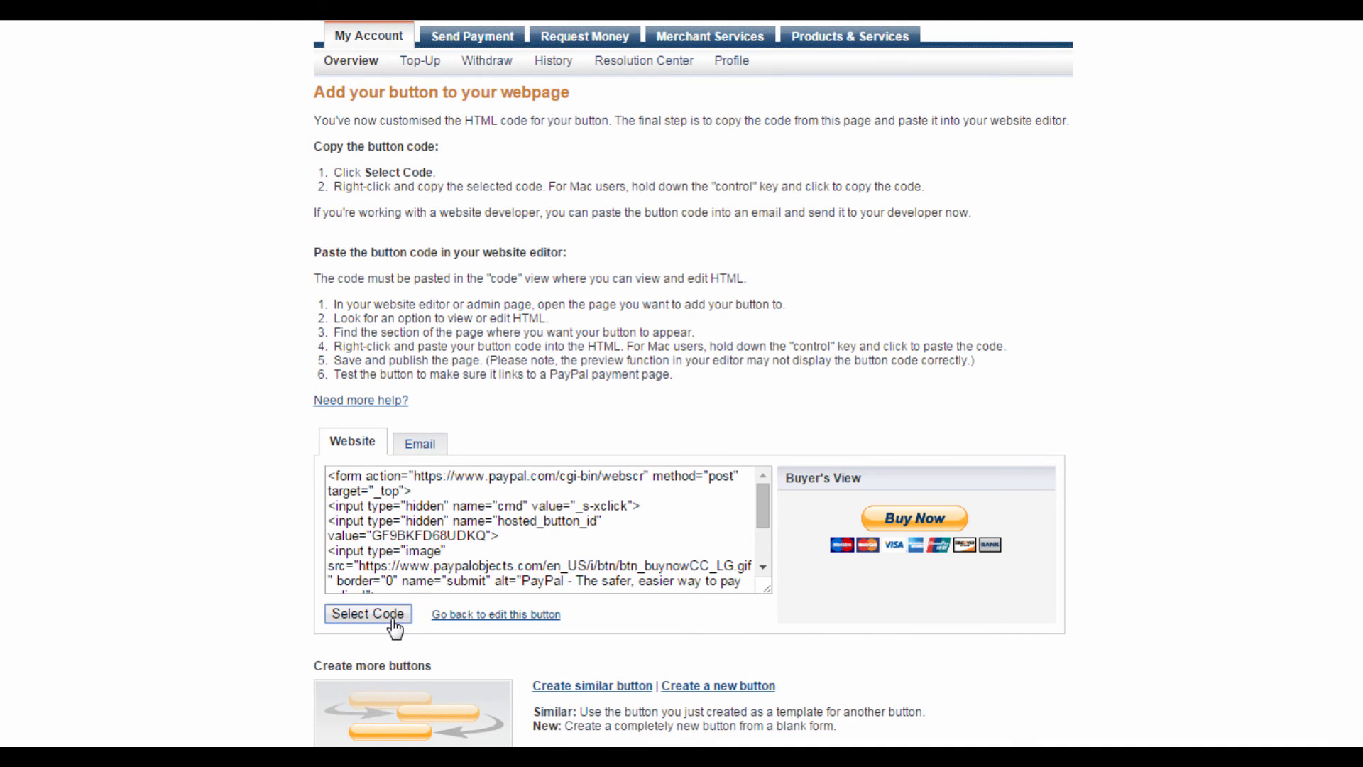
right_click(413, 507)
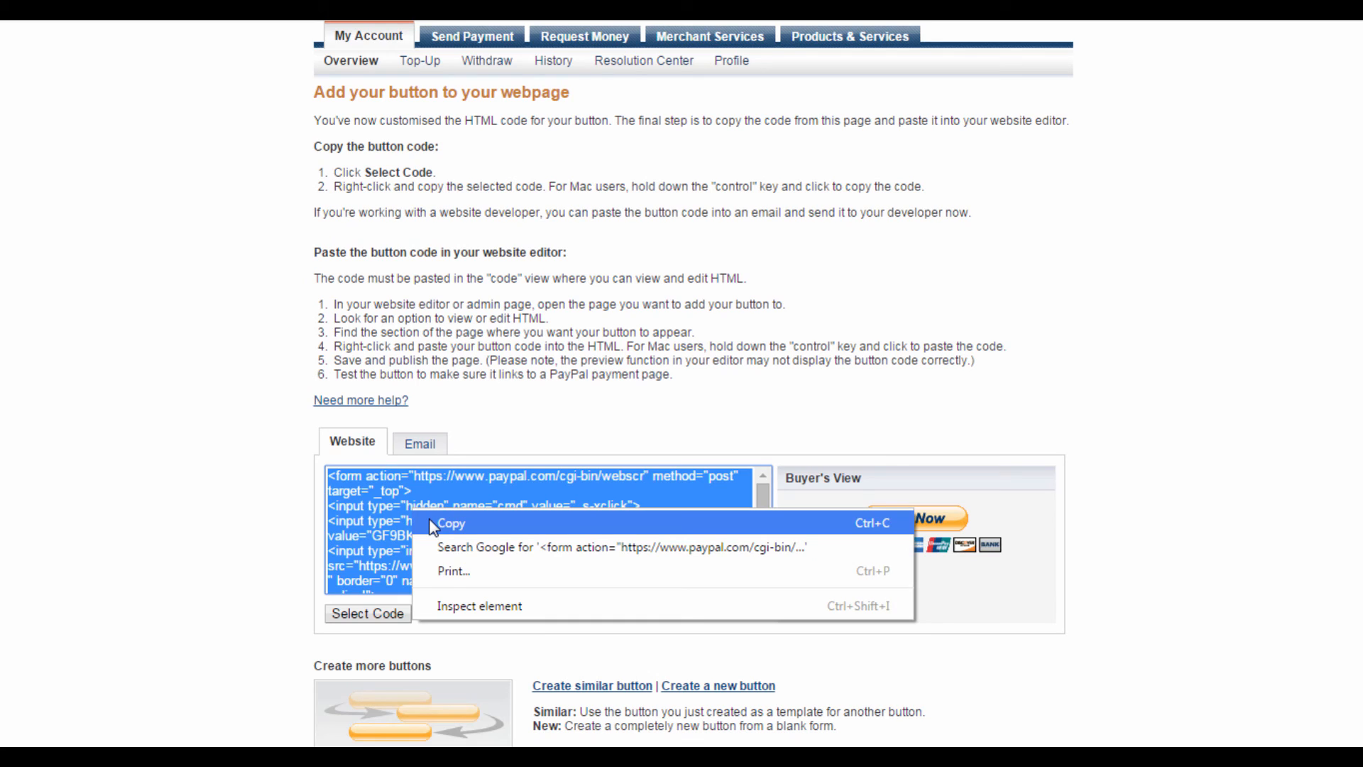
click(450, 523)
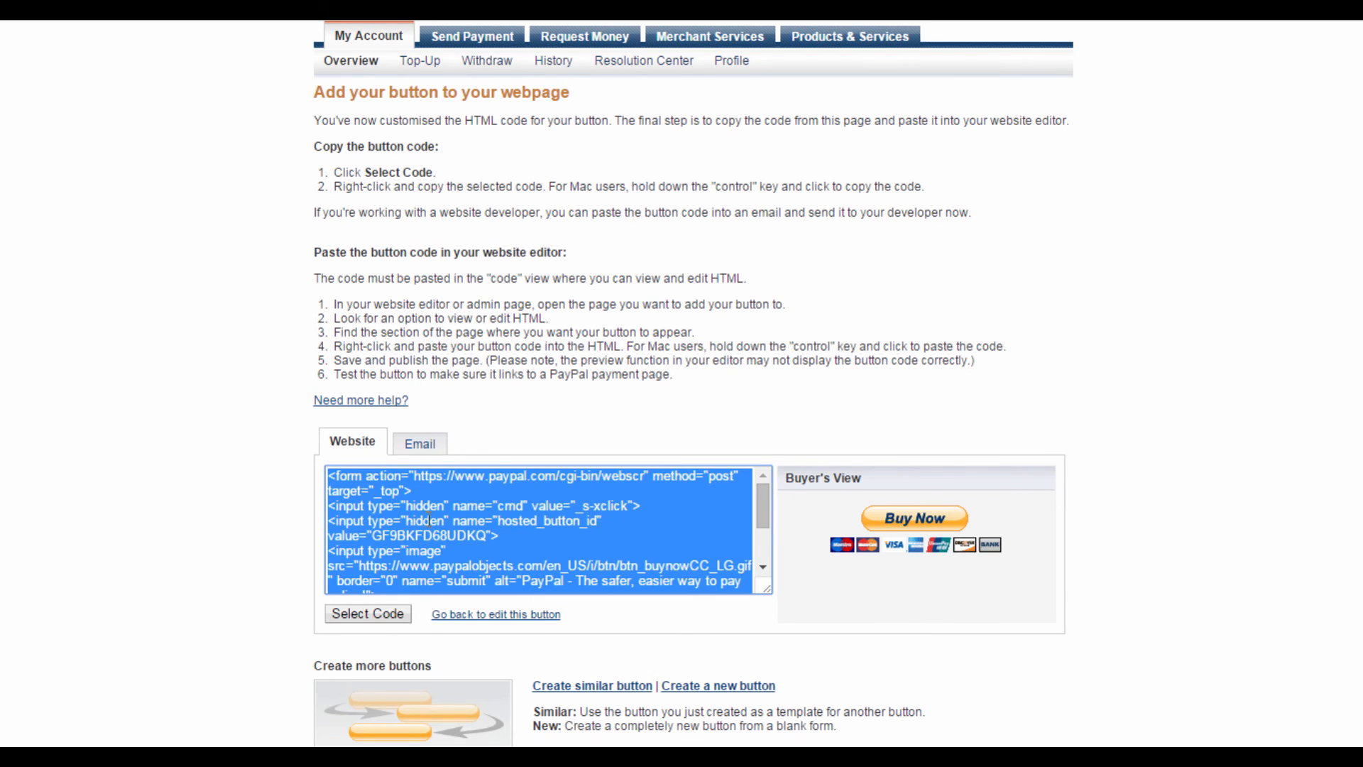